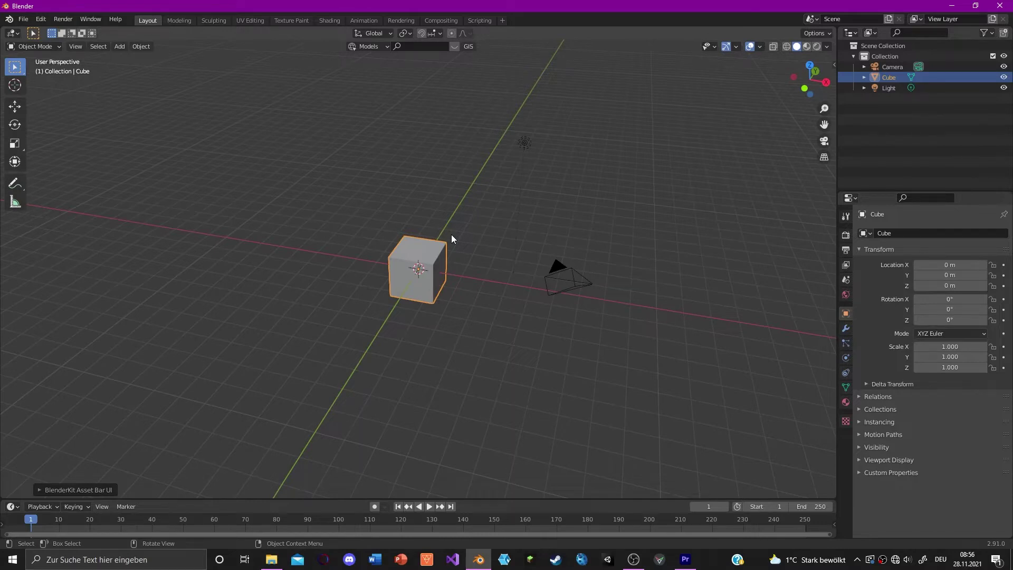
Show the viewport sidebar with the creation add-ons and collapse the Archipack and Archimesh tool sets
{"action": "middle_click_drag", "start_coordinate": [448, 245], "coordinate": [543, 242]}
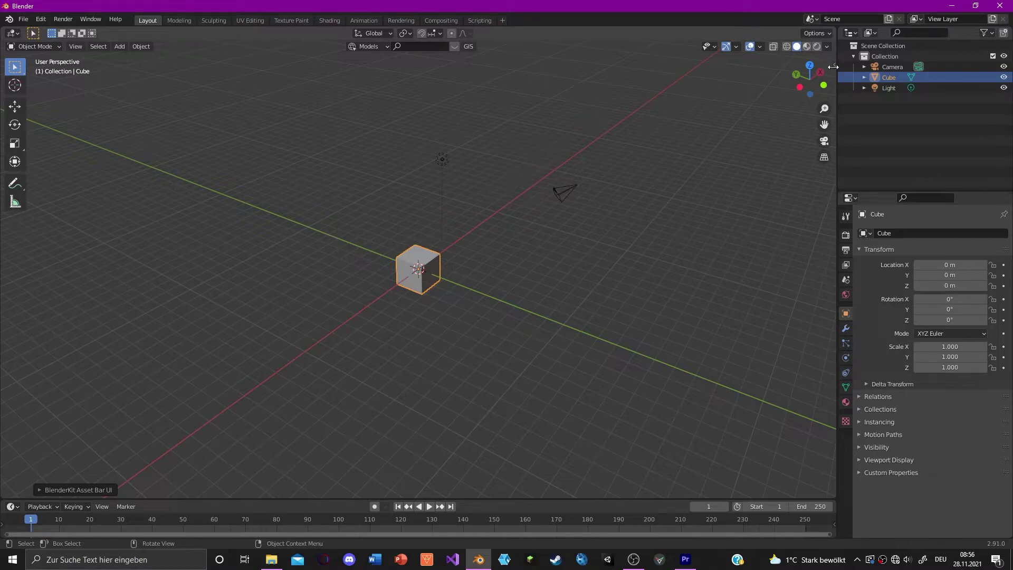
{"action": "left_click_drag", "start_coordinate": [832, 67], "coordinate": [726, 99]}
{"action": "left_click", "coordinate": [725, 72]}
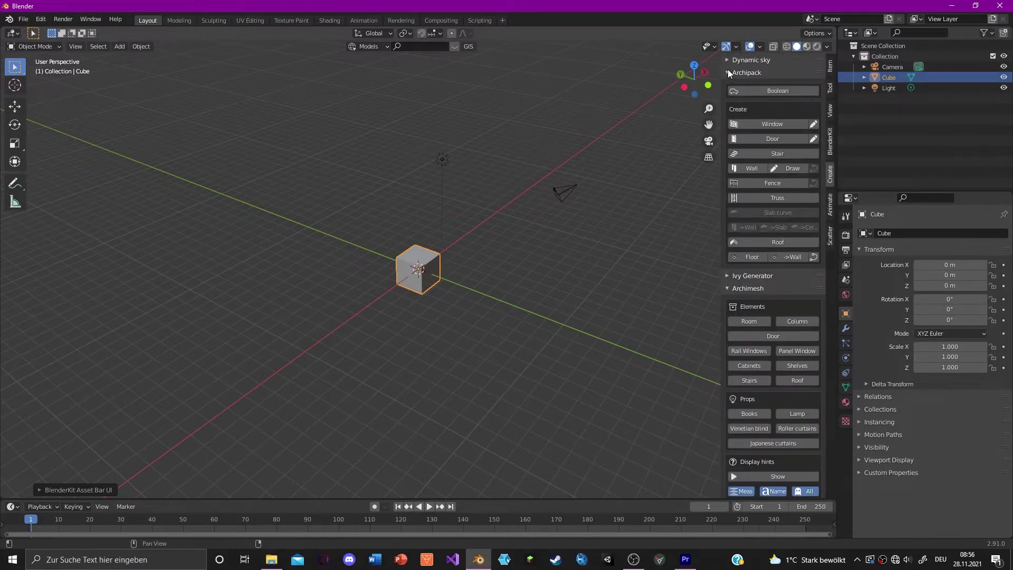
{"action": "left_click_drag", "start_coordinate": [821, 71], "coordinate": [818, 85]}
{"action": "left_click", "coordinate": [728, 85]}
{"action": "left_click", "coordinate": [732, 96]}
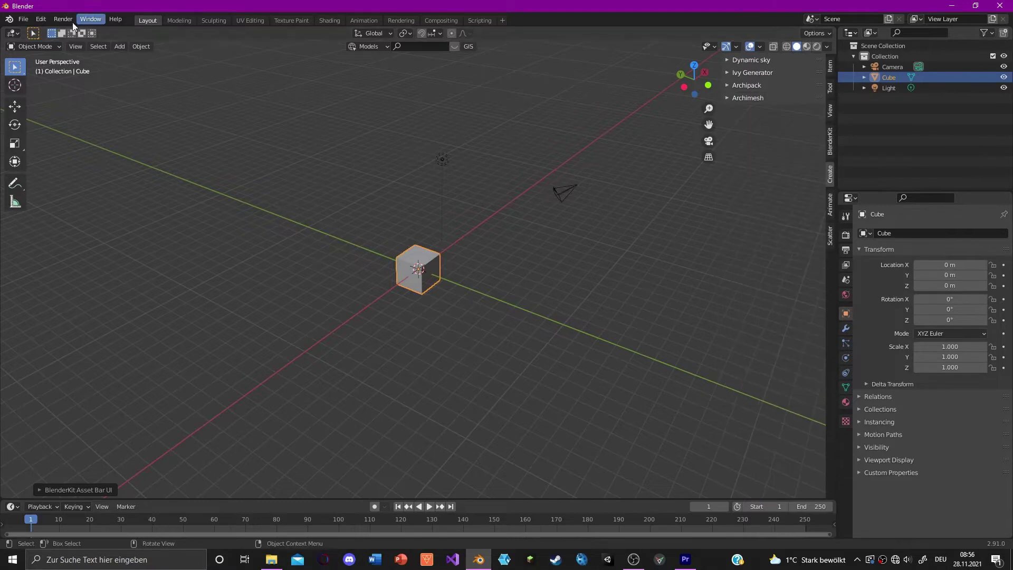
Open the add-on preferences, search for "archi" and enlarge the preferences window
{"action": "left_click", "coordinate": [41, 19]}
{"action": "left_click", "coordinate": [74, 170]}
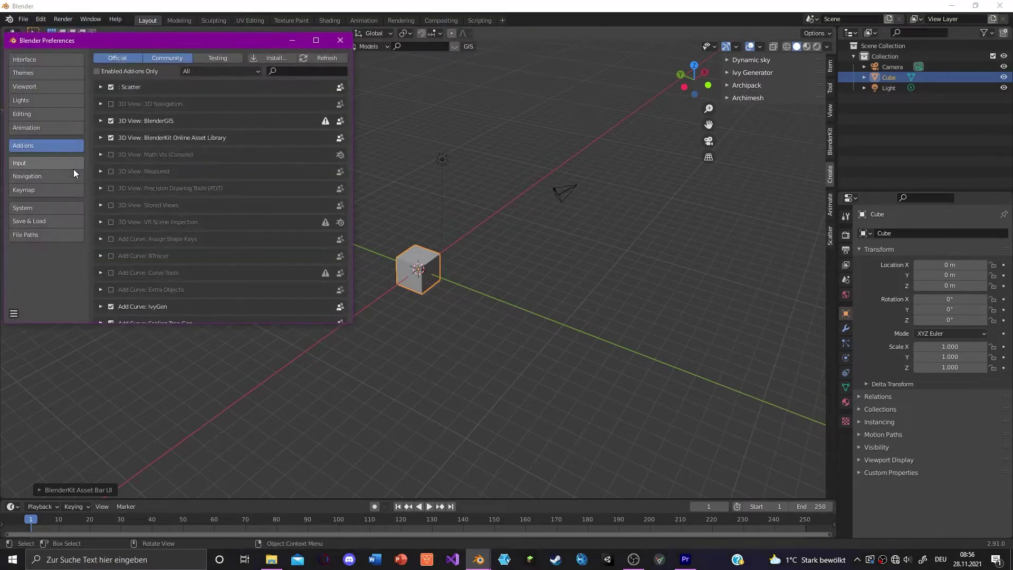
{"action": "left_click", "coordinate": [287, 71]}
{"action": "type", "text": "a"}
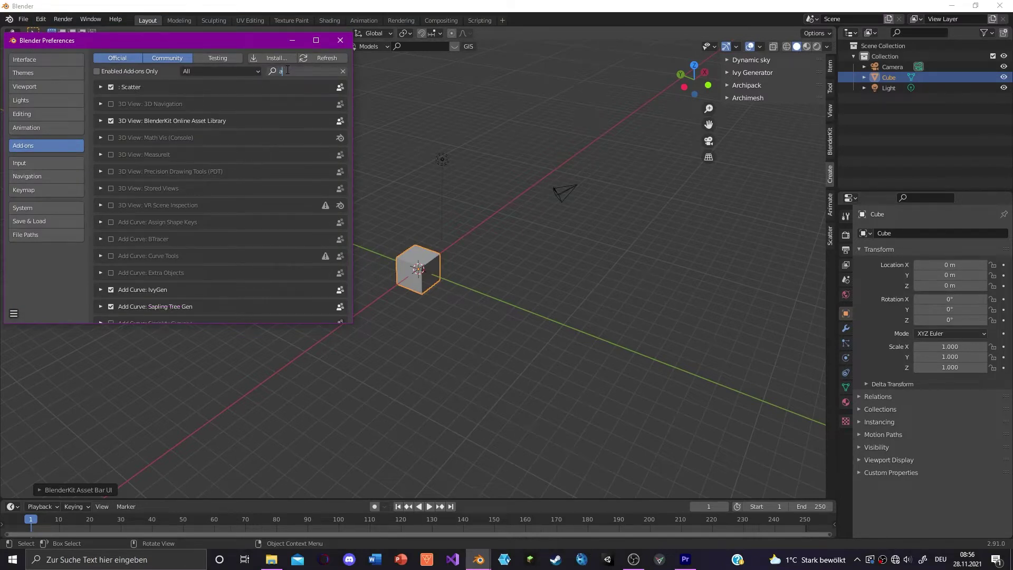
{"action": "type", "text": "rchi"}
{"action": "left_click", "coordinate": [315, 41]}
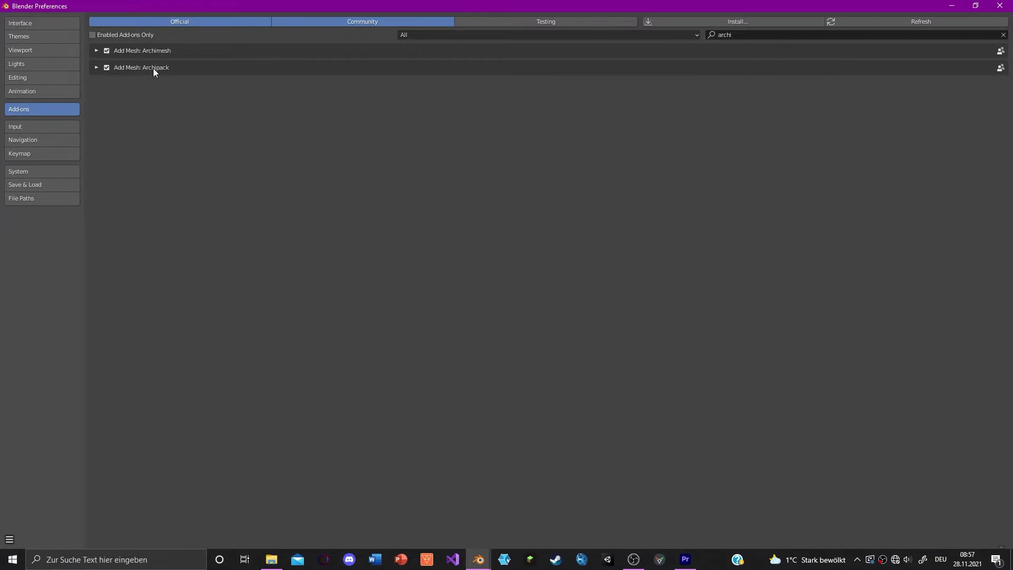
Set the Archipack add-on's material library to D:\Blender\Arcipack\ and render its preset thumbnails
{"action": "left_click", "coordinate": [96, 51]}
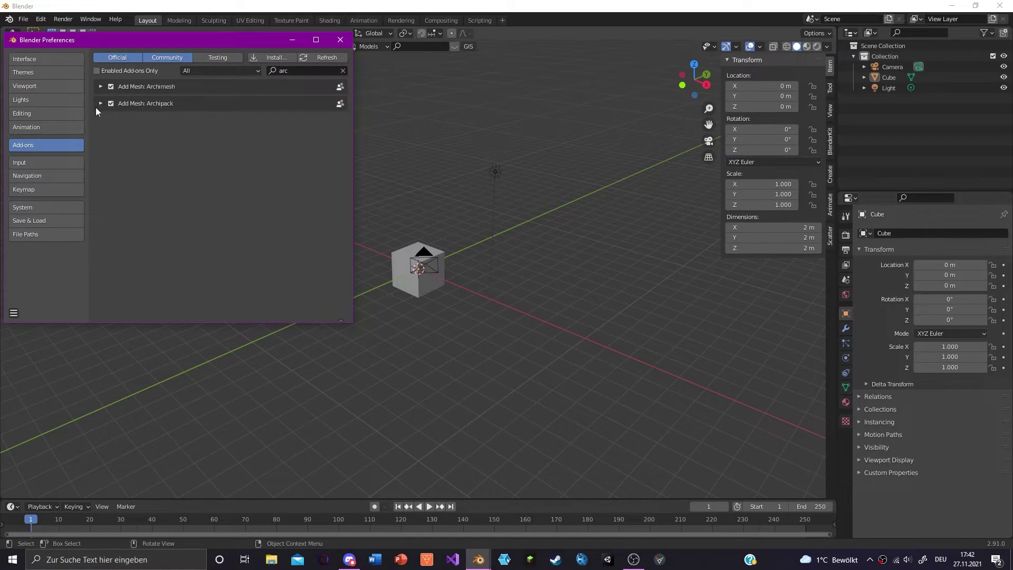
{"action": "left_click", "coordinate": [100, 103]}
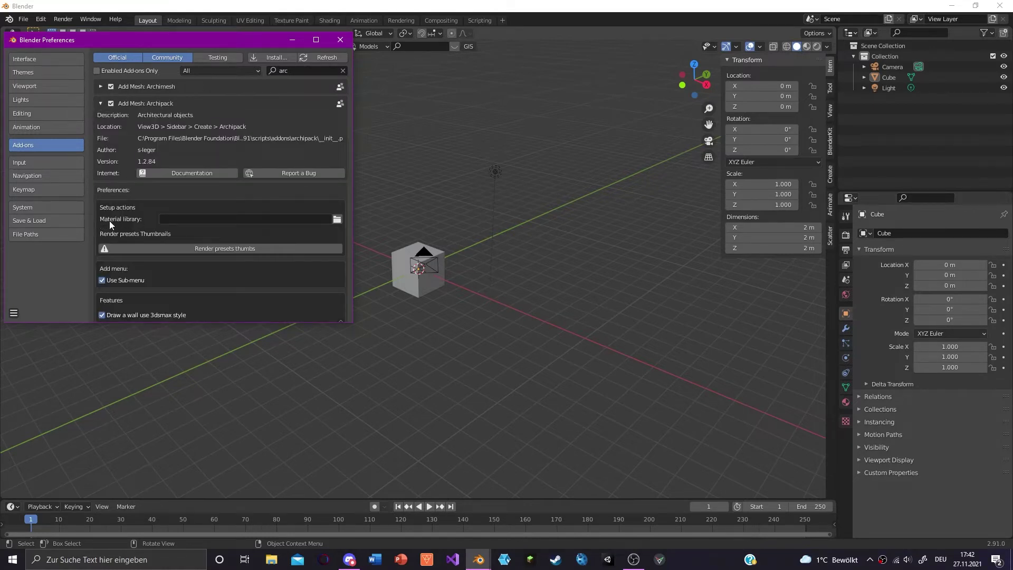
{"action": "left_click", "coordinate": [338, 219]}
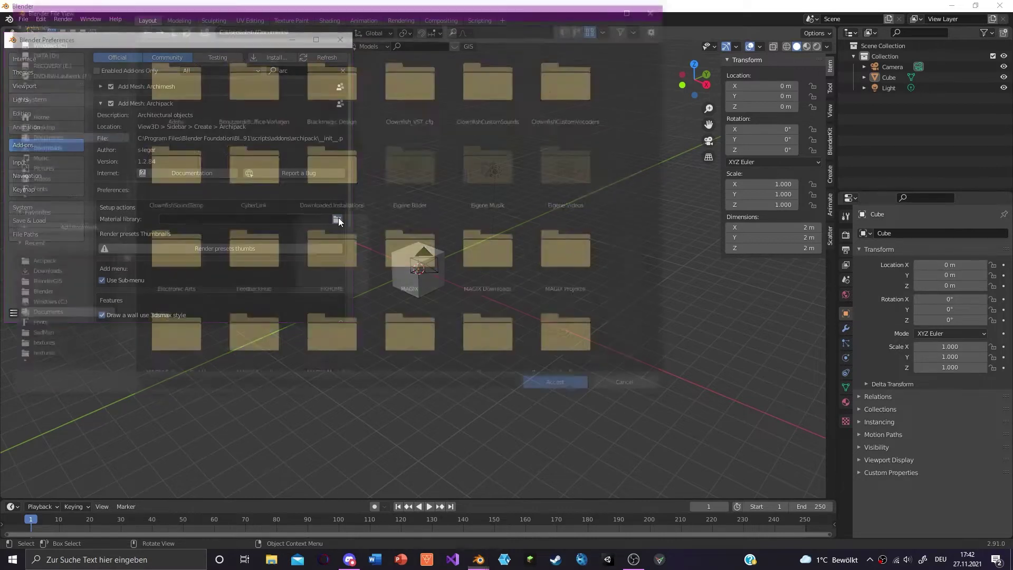
{"action": "left_click", "coordinate": [40, 294]}
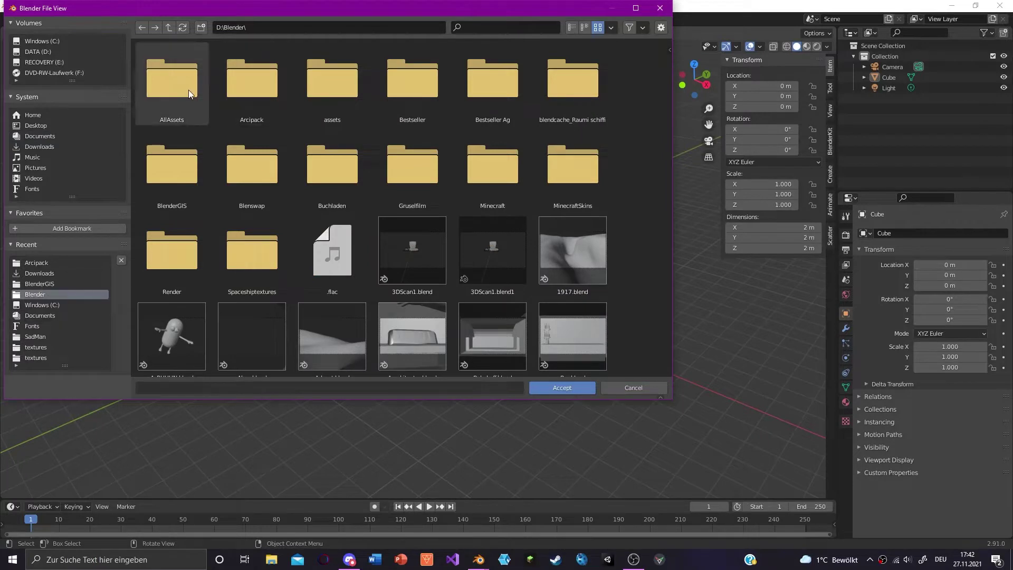
{"action": "double_click", "coordinate": [236, 78]}
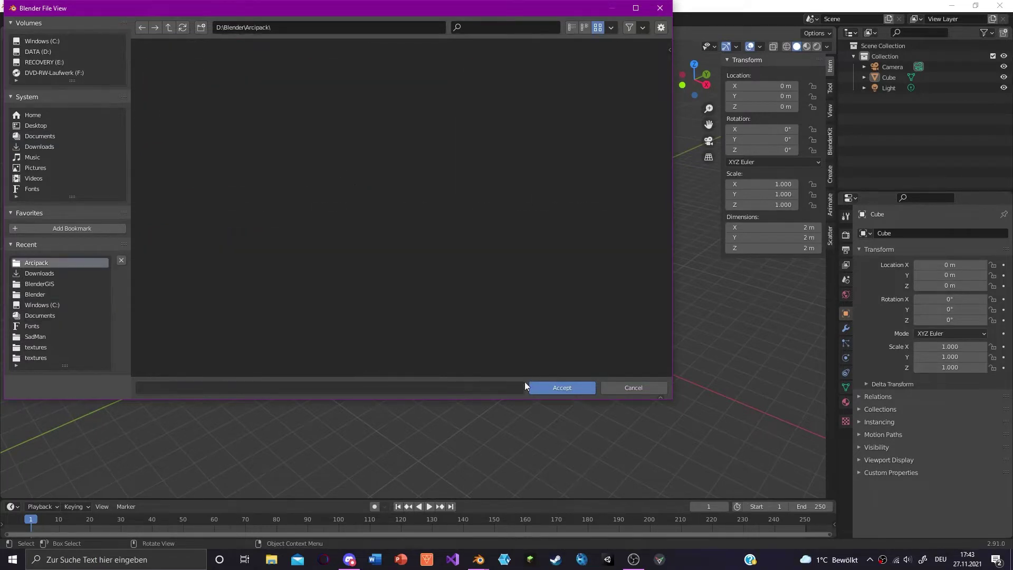
{"action": "left_click", "coordinate": [547, 388]}
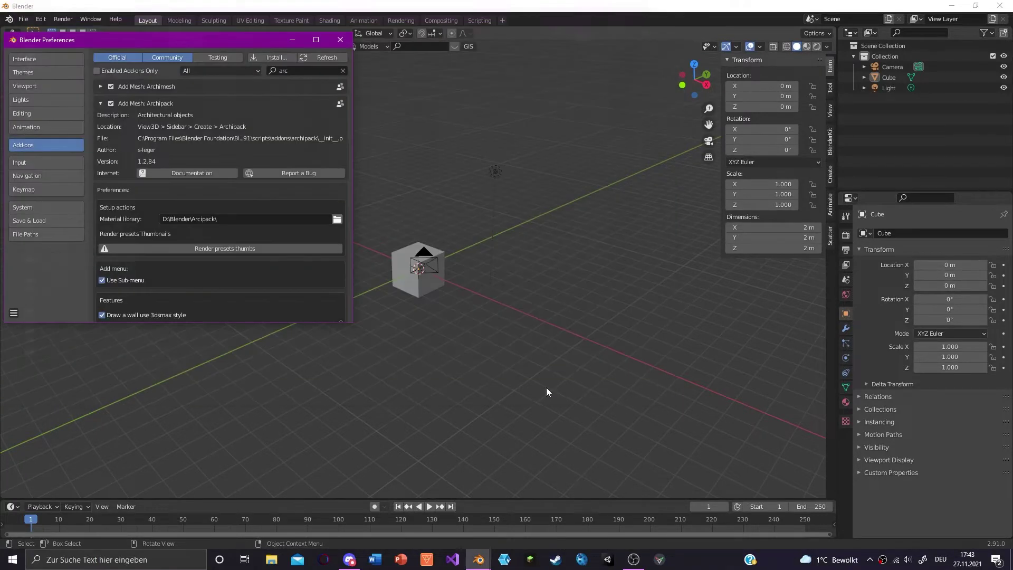
{"action": "left_click", "coordinate": [233, 247]}
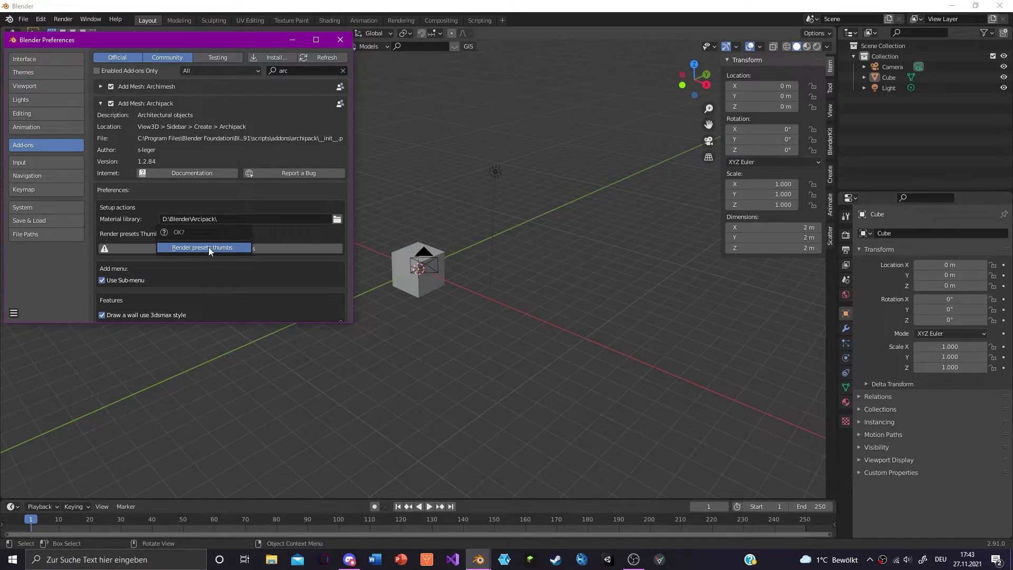
{"action": "left_click", "coordinate": [208, 247]}
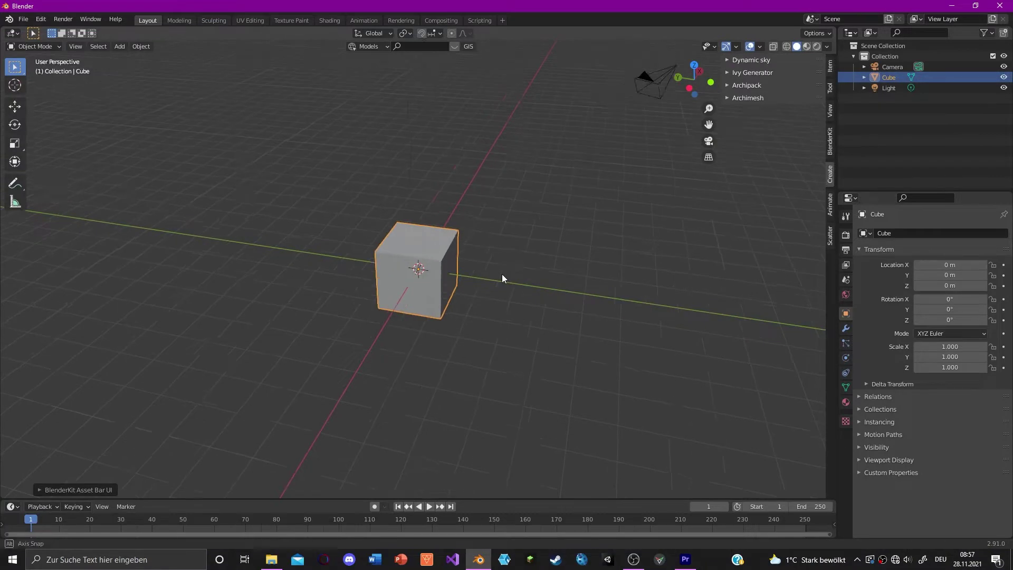
Expand the Archipack and Archimesh tool sets in the viewport sidebar
{"action": "mouse_move", "coordinate": [502, 274]}
{"action": "middle_mouse_down"}
{"action": "mouse_move", "coordinate": [477, 268]}
{"action": "mouse_move", "coordinate": [491, 262]}
{"action": "middle_mouse_up"}
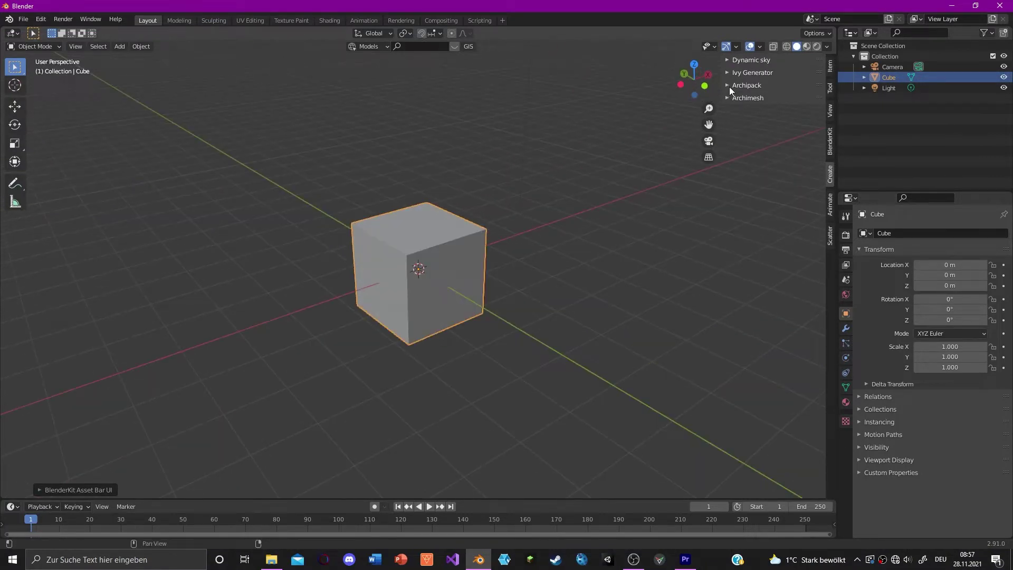
{"action": "left_click", "coordinate": [731, 85]}
{"action": "left_click", "coordinate": [727, 289]}
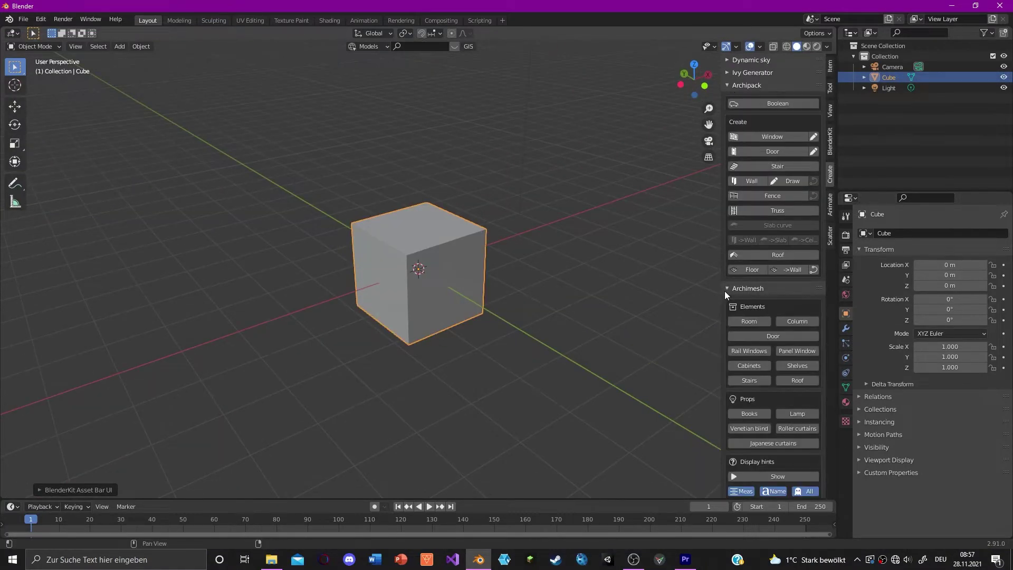
Delete the default cube, camera and light from the scene
{"action": "scroll", "coordinate": [351, 172], "scroll_direction": "down", "scroll_amount": 6}
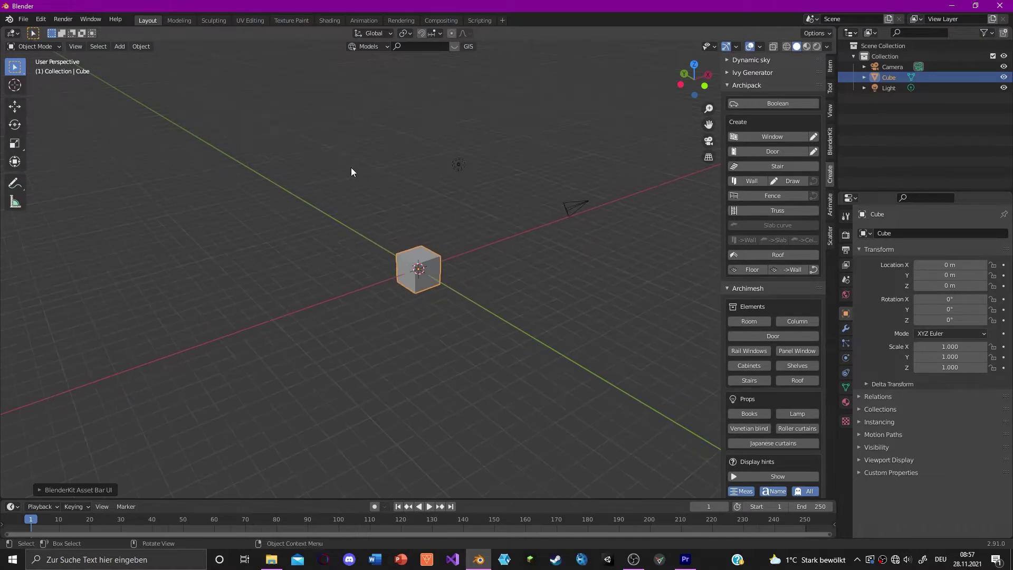
{"action": "left_click_drag", "start_coordinate": [386, 132], "coordinate": [592, 305]}
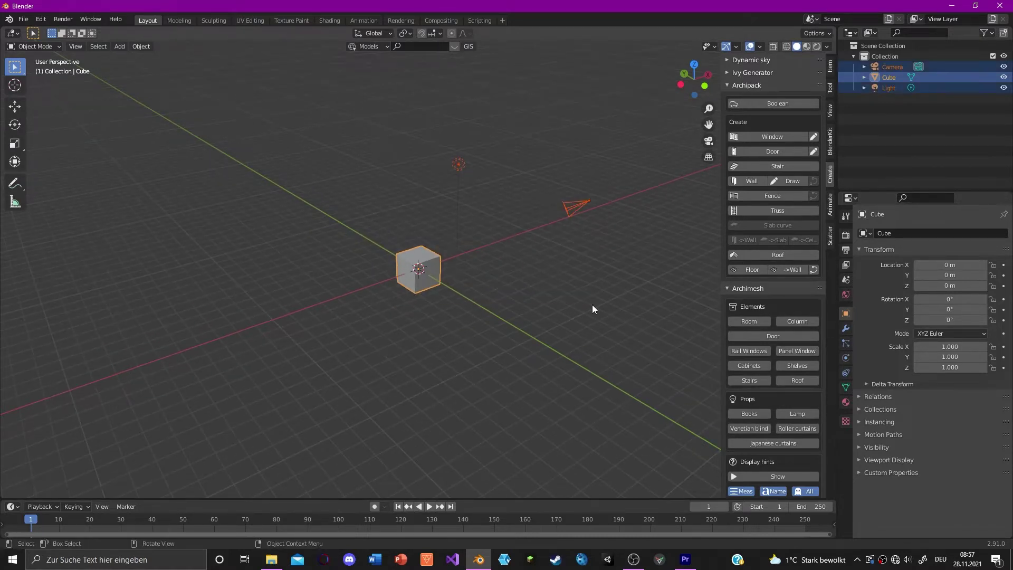
{"action": "key", "text": "Delete"}
{"action": "middle_click_drag", "start_coordinate": [450, 314], "coordinate": [496, 315]}
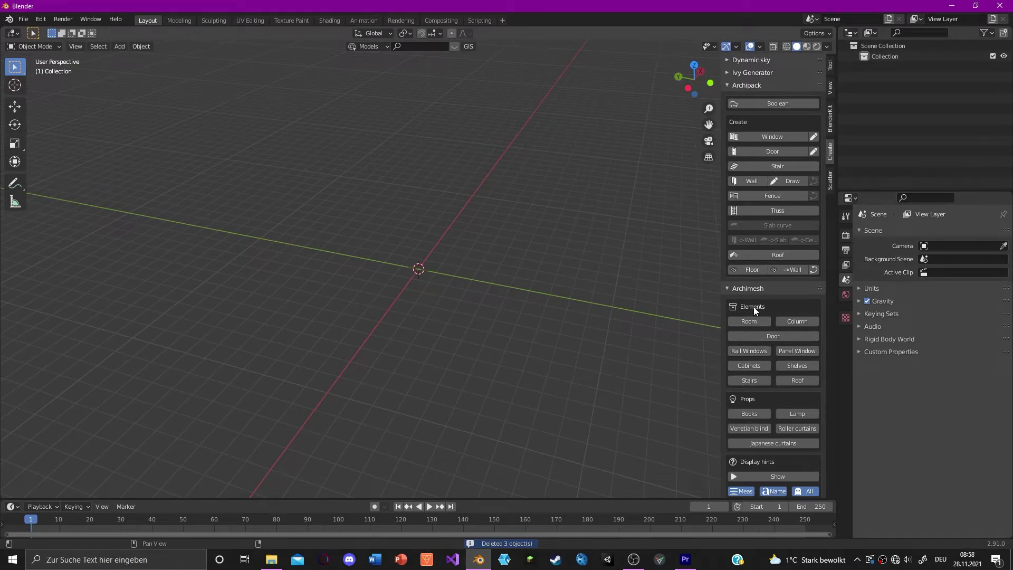
Add an Archipack window to the scene using the 80x80 flat 1 circle preset
{"action": "middle_click_drag", "start_coordinate": [381, 283], "coordinate": [427, 251]}
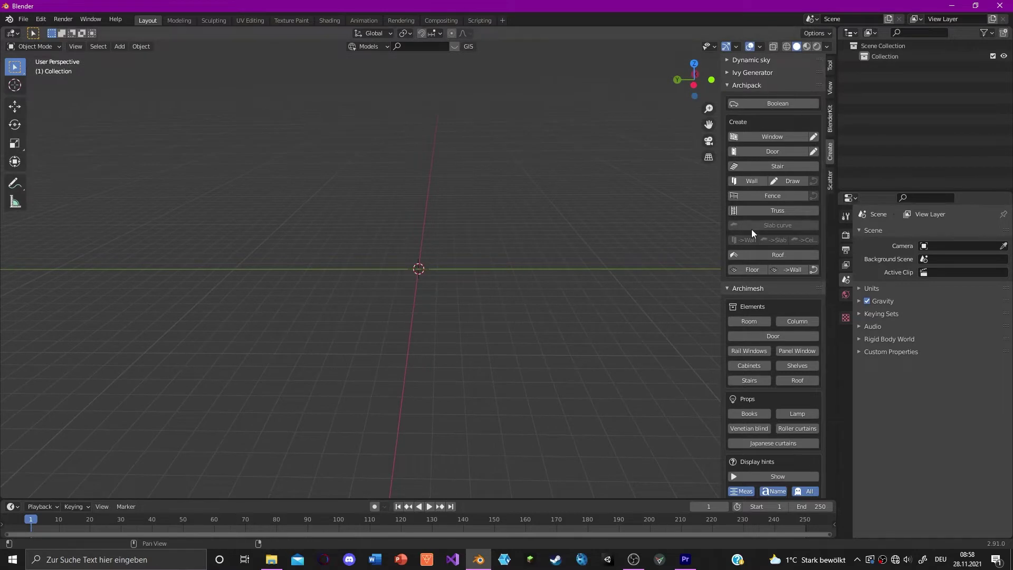
{"action": "middle_click_drag", "start_coordinate": [528, 193], "coordinate": [493, 208]}
{"action": "left_click", "coordinate": [788, 136]}
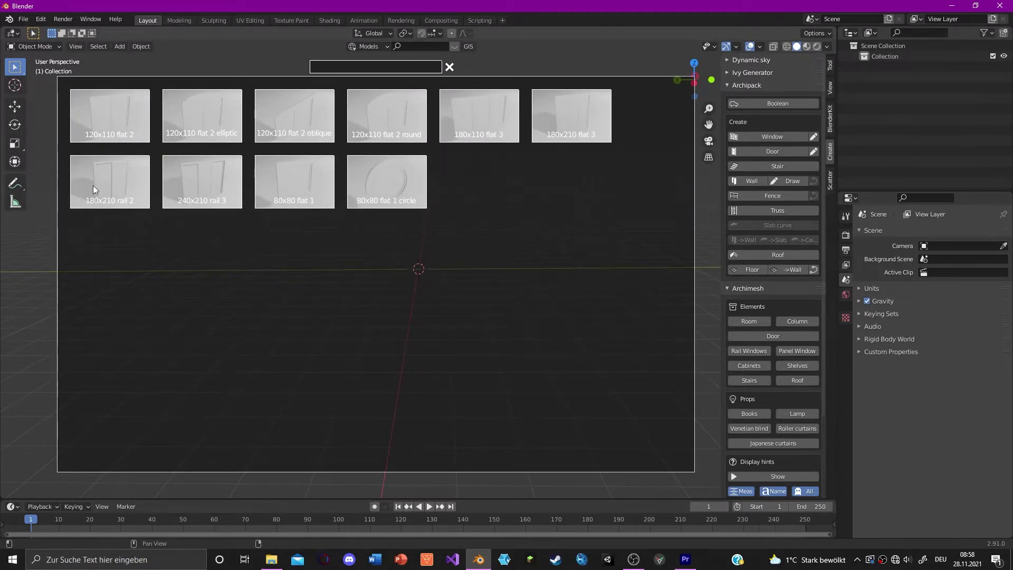
{"action": "left_click", "coordinate": [386, 179]}
{"action": "scroll", "coordinate": [397, 221], "scroll_direction": "up", "scroll_amount": 3}
{"action": "middle_click_drag", "start_coordinate": [397, 220], "coordinate": [394, 316]}
{"action": "scroll", "coordinate": [477, 242], "scroll_direction": "up", "scroll_amount": 3}
{"action": "left_click", "coordinate": [384, 369]}
{"action": "left_click_drag", "start_coordinate": [382, 369], "coordinate": [420, 371]}
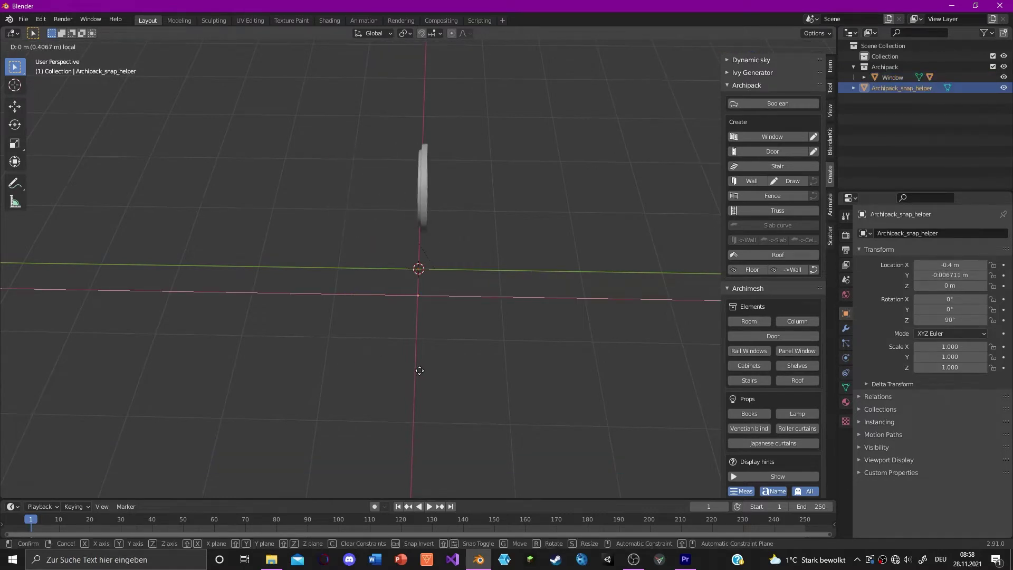
{"action": "right_click", "coordinate": [420, 370]}
Add an Archipack wall beside the stair and door, and extend it with connected segments at its open end
{"action": "middle_click_drag", "start_coordinate": [393, 261], "coordinate": [405, 258]}
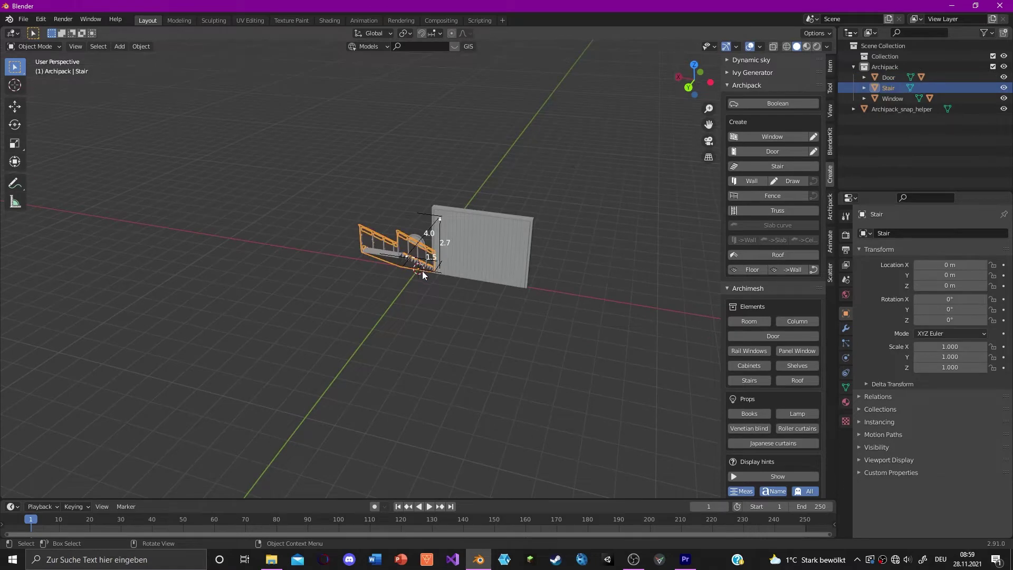
{"action": "middle_click_drag", "start_coordinate": [422, 271], "coordinate": [567, 286]}
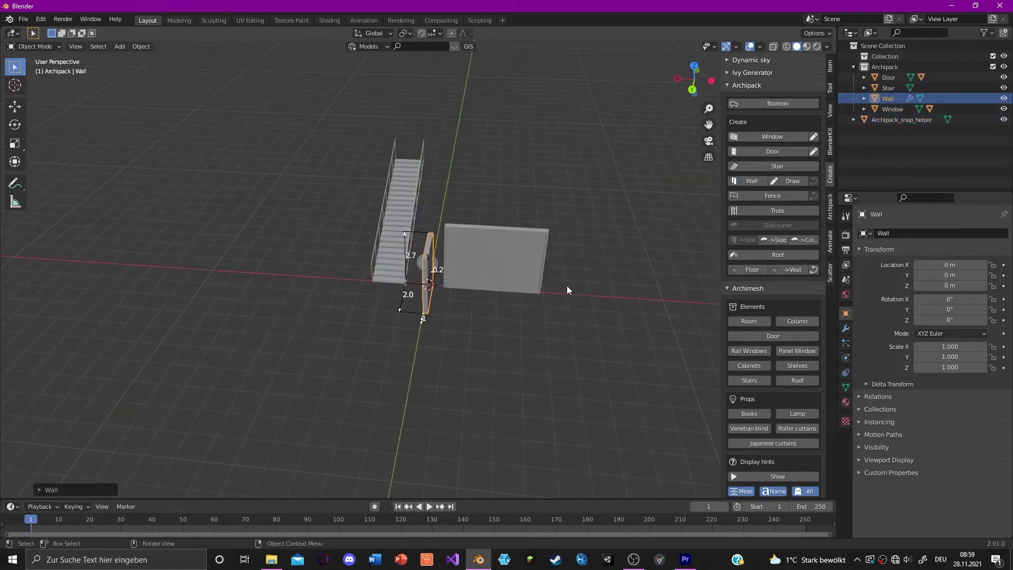
{"action": "scroll", "coordinate": [567, 286], "scroll_direction": "up", "scroll_amount": 4}
{"action": "middle_click_drag", "start_coordinate": [515, 318], "coordinate": [581, 328]}
{"action": "left_click", "coordinate": [541, 342]}
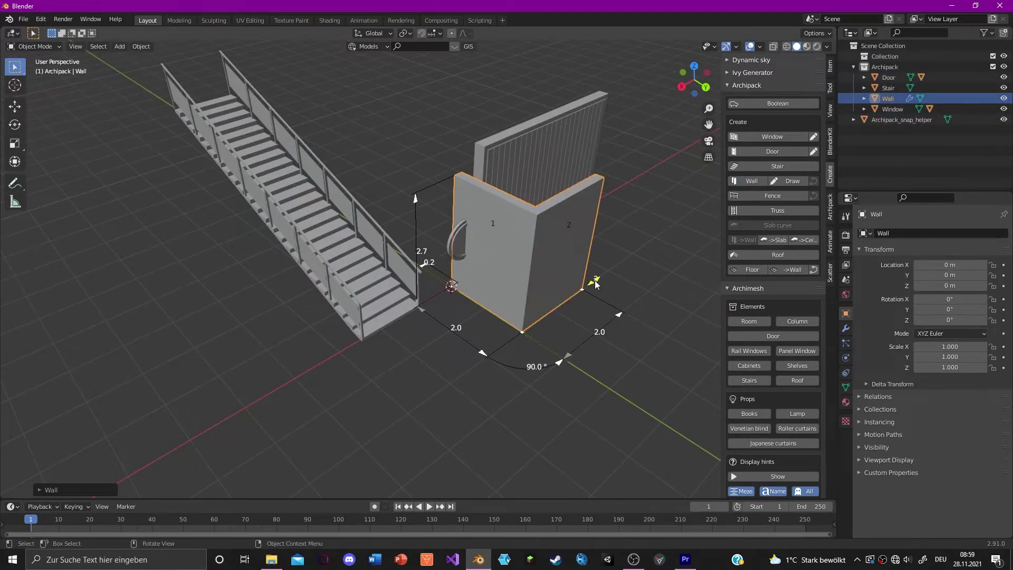
{"action": "left_click", "coordinate": [595, 282]}
{"action": "middle_click_drag", "start_coordinate": [595, 282], "coordinate": [556, 338]}
{"action": "scroll", "coordinate": [556, 338], "scroll_direction": "down", "scroll_amount": 2}
{"action": "left_click_drag", "start_coordinate": [542, 342], "coordinate": [533, 371]}
{"action": "middle_click_drag", "start_coordinate": [533, 371], "coordinate": [446, 311]}
{"action": "left_click", "coordinate": [491, 354]}
{"action": "left_click", "coordinate": [429, 307]}
Move the segmented wall along X and Y to about X 6.08 m and Y -2.01 m
{"action": "left_click", "coordinate": [415, 181]}
{"action": "key", "text": "g"}
{"action": "key", "text": "x"}
{"action": "left_click", "coordinate": [257, 311]}
{"action": "key", "text": "g"}
{"action": "key", "text": "y"}
{"action": "left_click", "coordinate": [257, 235]}
Draw a freestanding wall away from the existing objects with Archipack's wall drawing tool
{"action": "middle_click_drag", "start_coordinate": [256, 235], "coordinate": [201, 184]}
{"action": "scroll", "coordinate": [202, 184], "scroll_direction": "down", "scroll_amount": 4}
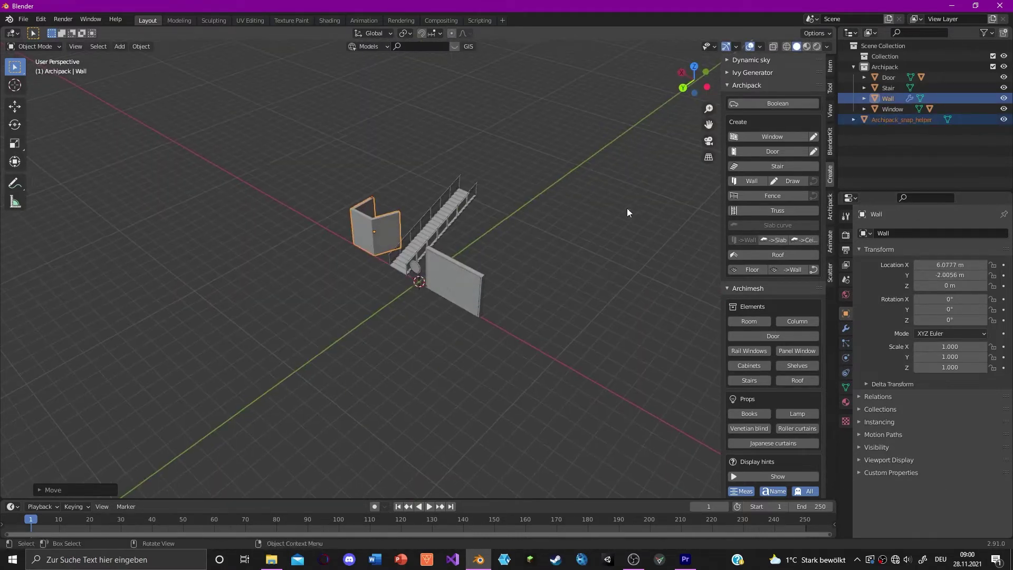
{"action": "left_click", "coordinate": [788, 182]}
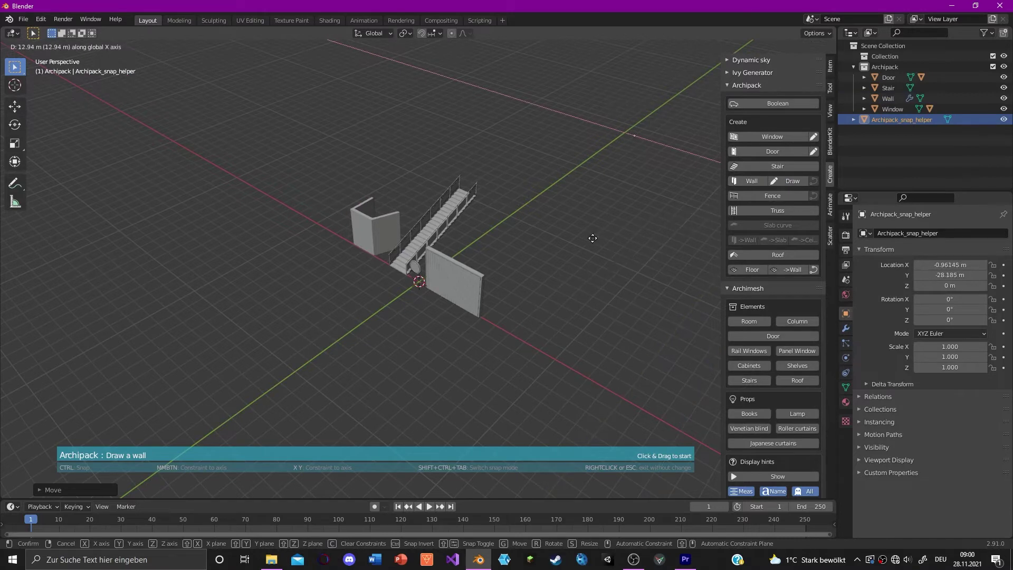
{"action": "left_click", "coordinate": [519, 157]}
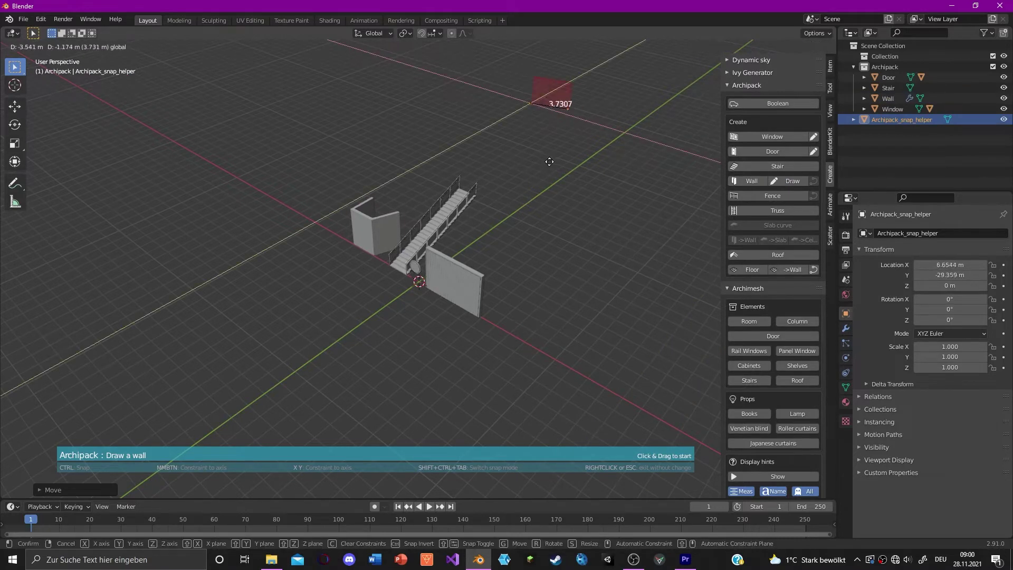
{"action": "left_click", "coordinate": [582, 201]}
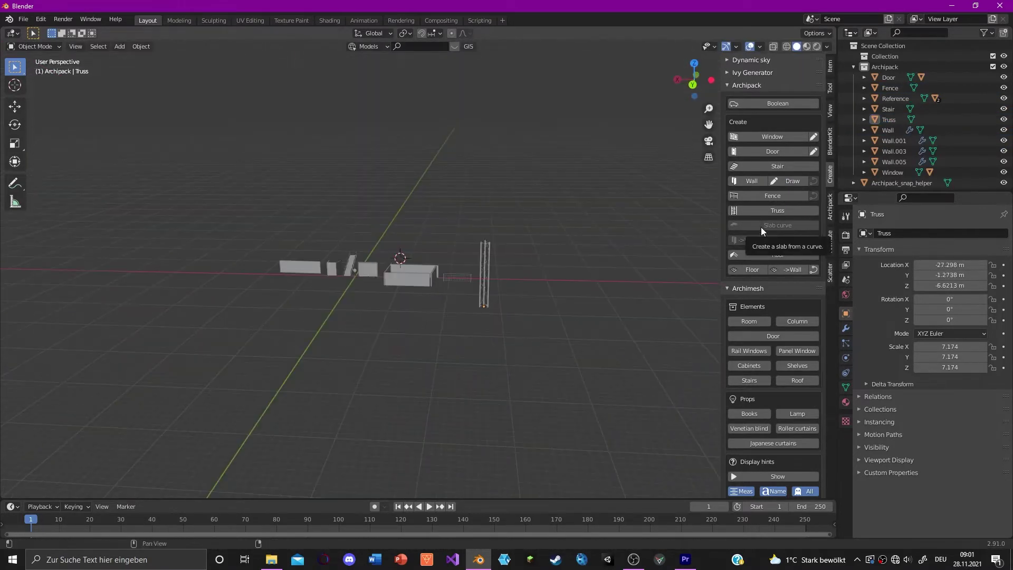
Add an Archipack roof using the first preset in the gallery
{"action": "left_click", "coordinate": [778, 254]}
{"action": "left_click", "coordinate": [111, 116]}
{"action": "left_click", "coordinate": [578, 358]}
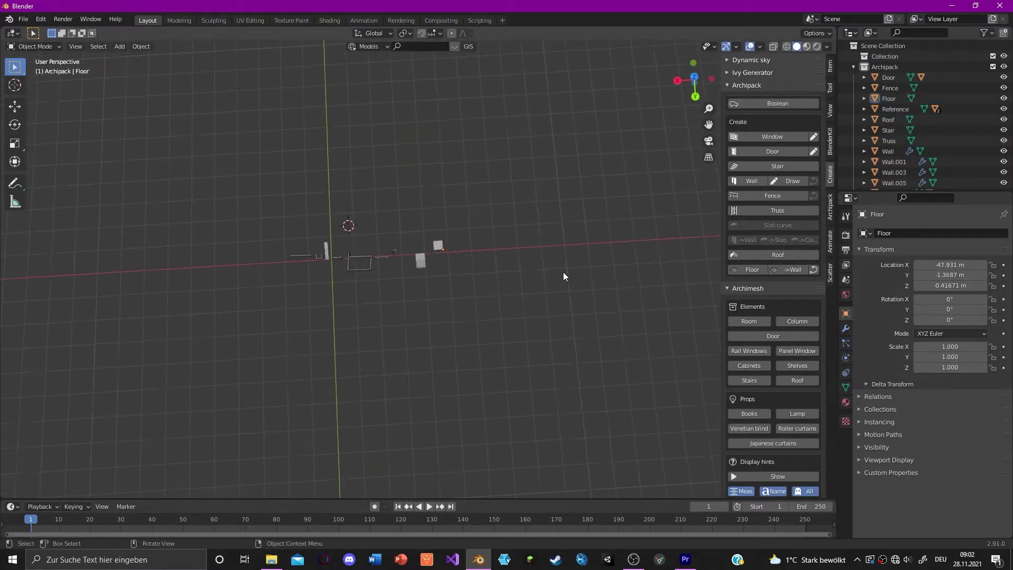
Collapse the Archipack tool set and examine the created architectural elements from several angles
{"action": "left_click", "coordinate": [727, 85]}
{"action": "scroll", "coordinate": [429, 243], "scroll_direction": "up", "scroll_amount": 2}
{"action": "middle_click_drag", "start_coordinate": [429, 243], "coordinate": [395, 259]}
{"action": "scroll", "coordinate": [426, 198], "scroll_direction": "up", "scroll_amount": 2}
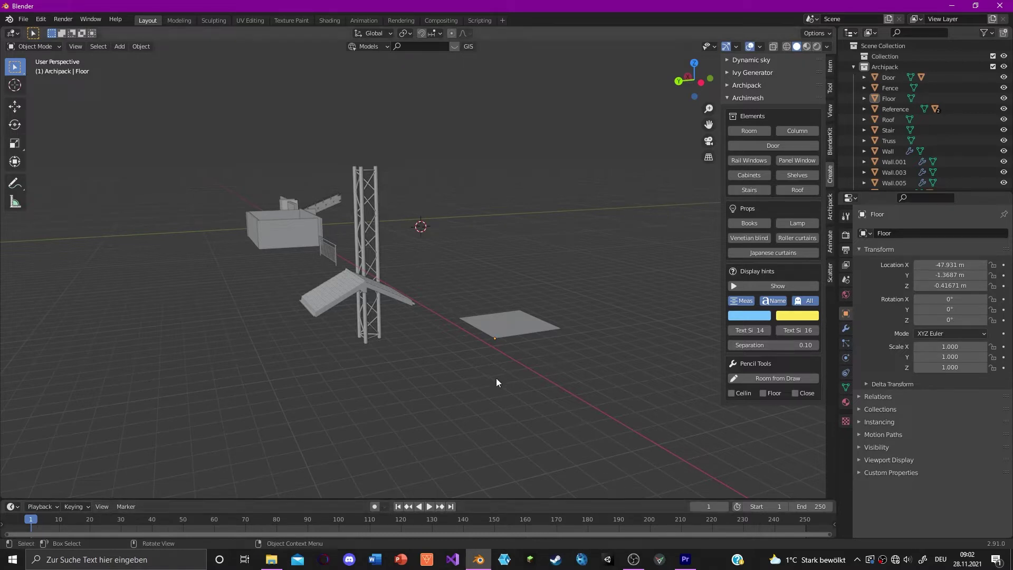
{"action": "middle_click_drag", "start_coordinate": [440, 273], "coordinate": [488, 306]}
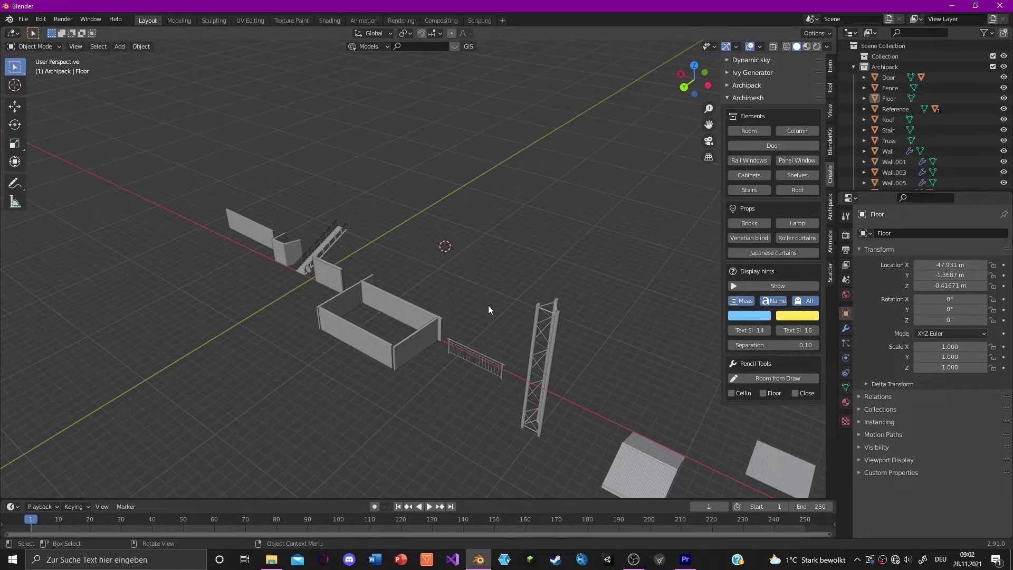
{"action": "middle_click_drag", "start_coordinate": [489, 305], "coordinate": [451, 284]}
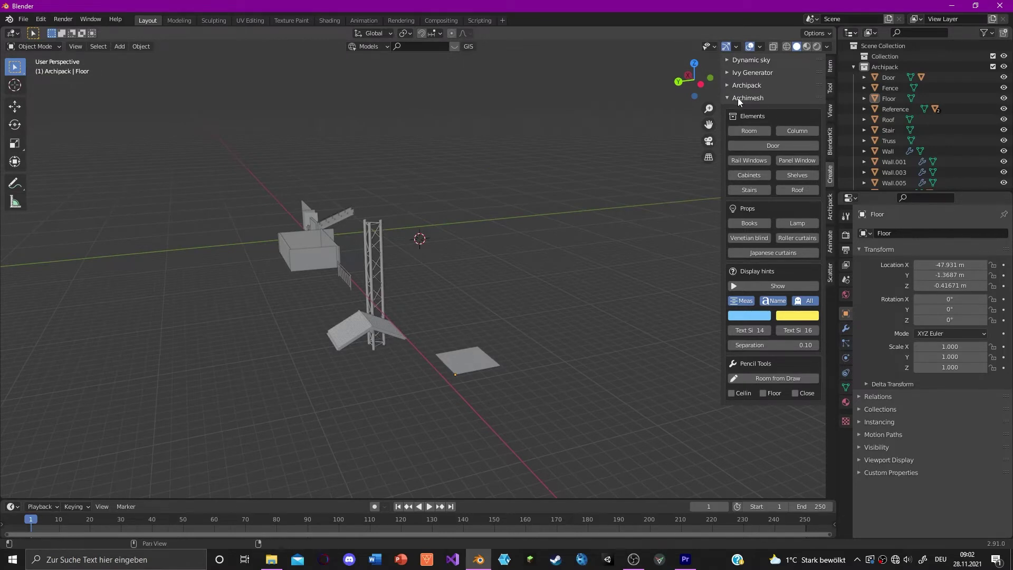
{"action": "middle_click_drag", "start_coordinate": [551, 253], "coordinate": [584, 270]}
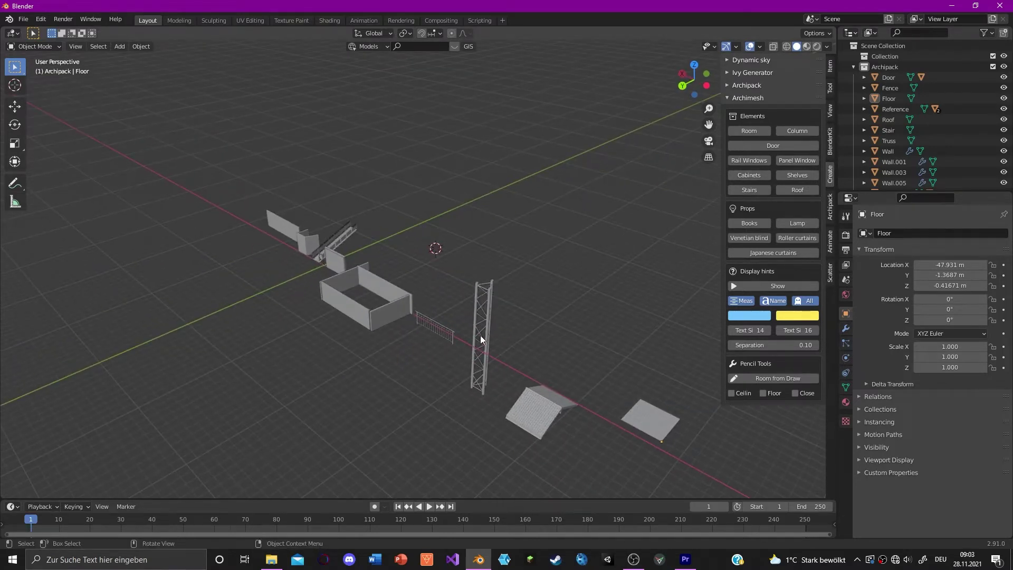
Select individual walls of the rectangular enclosure and examine them up close
{"action": "left_click", "coordinate": [372, 312]}
{"action": "scroll", "coordinate": [370, 356], "scroll_direction": "up", "scroll_amount": 7}
{"action": "middle_click_drag", "start_coordinate": [370, 357], "coordinate": [334, 366]}
{"action": "left_click", "coordinate": [385, 368]}
{"action": "scroll", "coordinate": [410, 387], "scroll_direction": "down", "scroll_amount": 3}
{"action": "scroll", "coordinate": [337, 363], "scroll_direction": "down", "scroll_amount": 4}
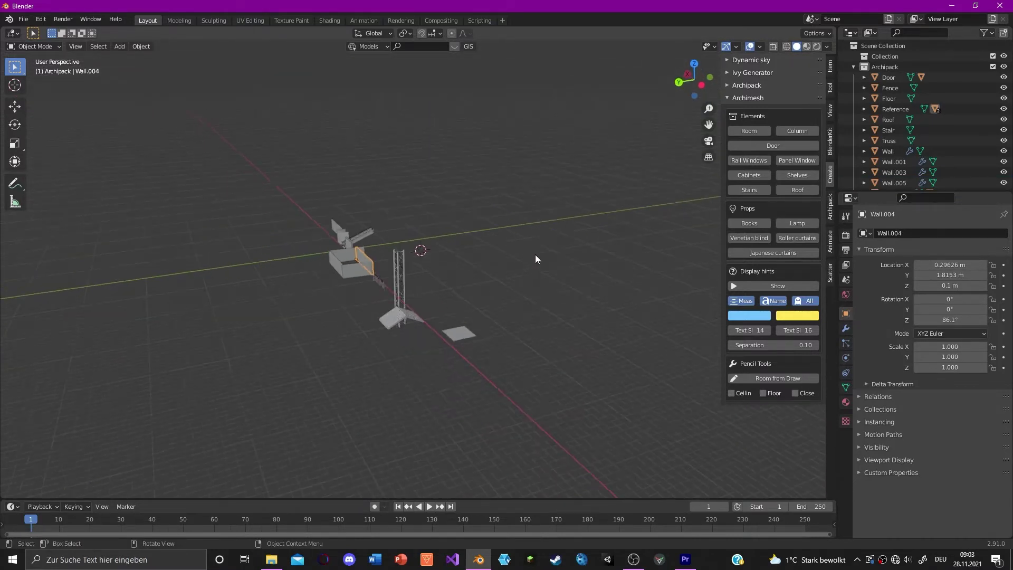
Add an Archimesh room in an empty area of the scene
{"action": "middle_click_drag", "start_coordinate": [505, 275], "coordinate": [525, 273]}
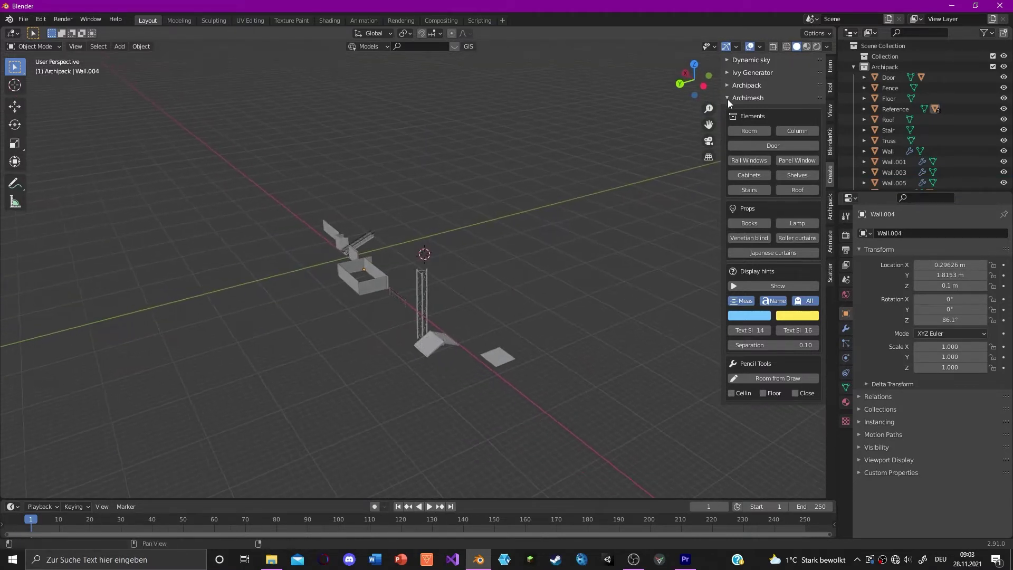
{"action": "middle_click_drag", "start_coordinate": [525, 200], "coordinate": [546, 202]}
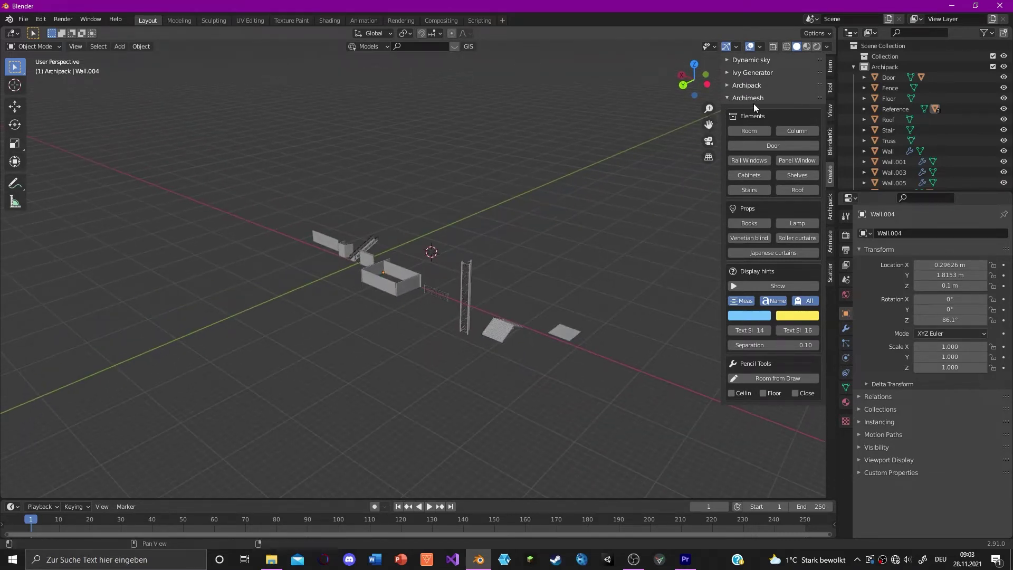
{"action": "middle_click_drag", "start_coordinate": [508, 258], "coordinate": [447, 329]}
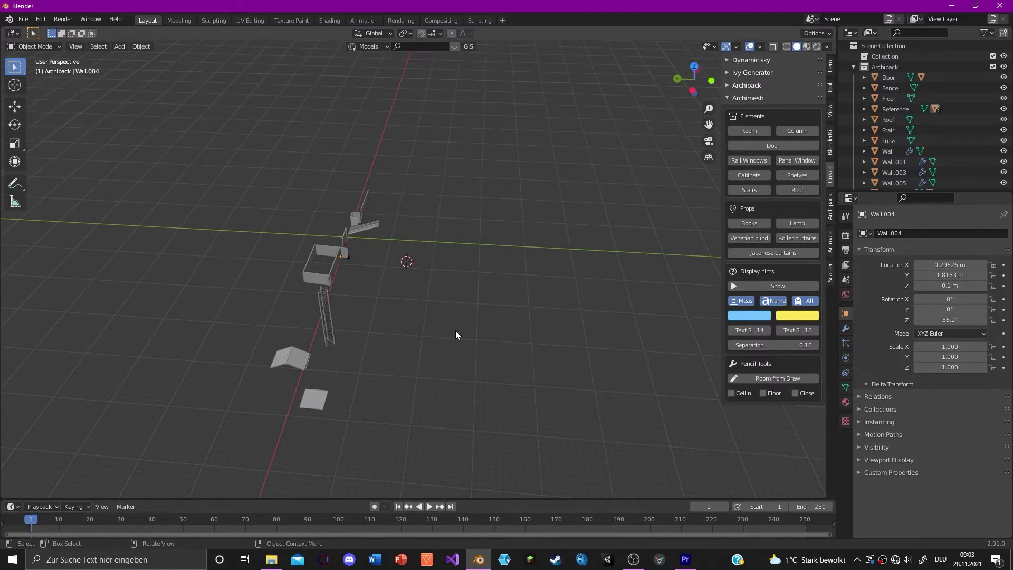
{"action": "middle_click_drag", "start_coordinate": [705, 168], "coordinate": [373, 226]}
{"action": "middle_click_drag", "start_coordinate": [537, 222], "coordinate": [515, 264]}
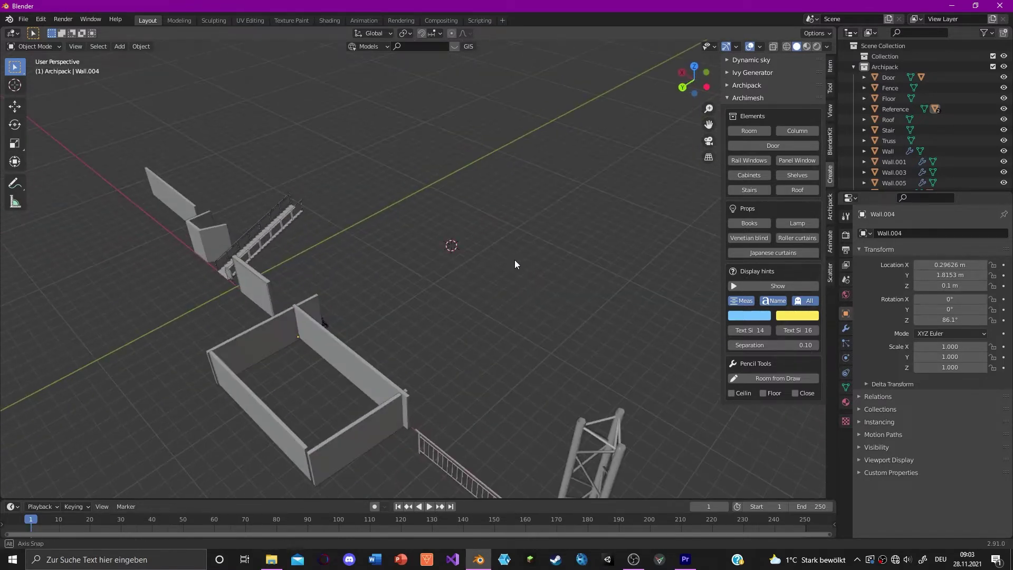
{"action": "scroll", "coordinate": [462, 266], "scroll_direction": "up", "scroll_amount": 4}
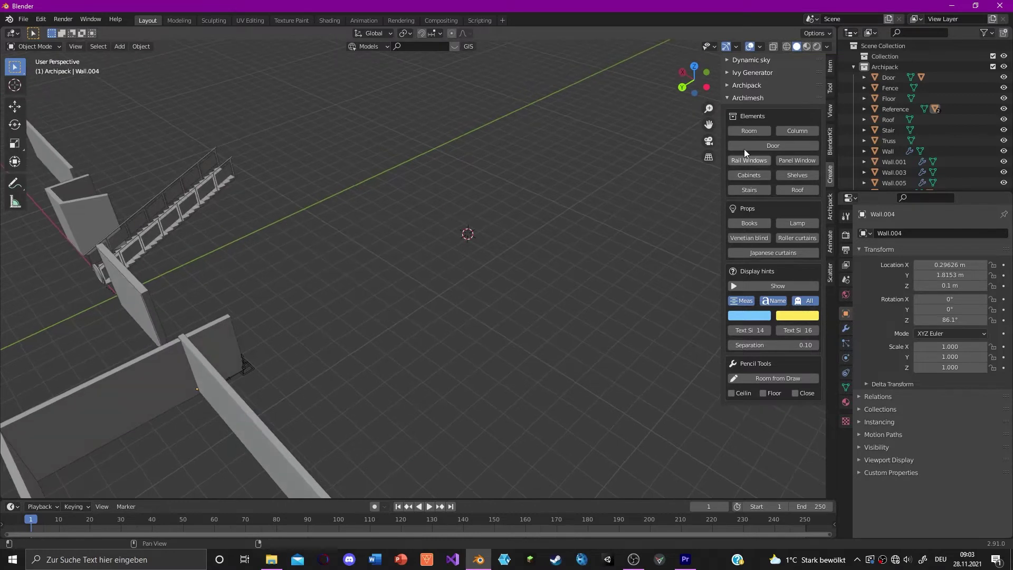
{"action": "left_click", "coordinate": [749, 130]}
Give the room three walls 2.47, 4.87 and 2.41 long, with advanced options on wall 3, a baseboard and a wall cover
{"action": "mouse_move", "coordinate": [773, 117]}
{"action": "left_mouse_down"}
{"action": "mouse_move", "coordinate": [808, 116]}
{"action": "mouse_move", "coordinate": [781, 117]}
{"action": "left_mouse_up"}
{"action": "left_click_drag", "start_coordinate": [749, 157], "coordinate": [787, 158]}
{"action": "left_click_drag", "start_coordinate": [750, 191], "coordinate": [792, 191]}
{"action": "left_click_drag", "start_coordinate": [749, 224], "coordinate": [786, 240]}
{"action": "left_click", "coordinate": [780, 224]}
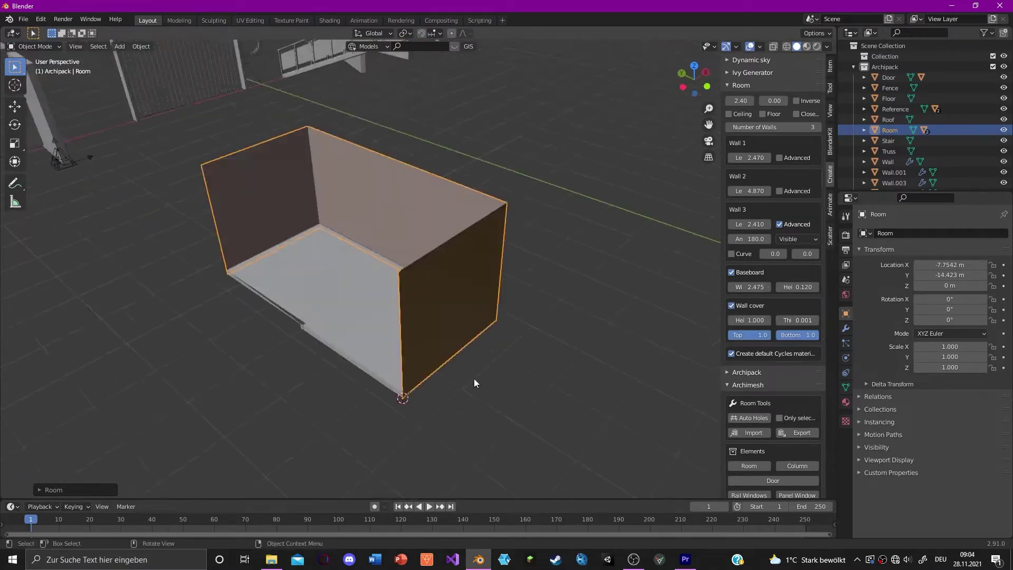
Set the wall cover to 0.05 high and 0.031 thick, and curve wall 3 at a length of 5.02
{"action": "middle_click_drag", "start_coordinate": [474, 378], "coordinate": [701, 317]}
{"action": "left_click", "coordinate": [398, 284]}
{"action": "middle_click_drag", "start_coordinate": [398, 284], "coordinate": [435, 289]}
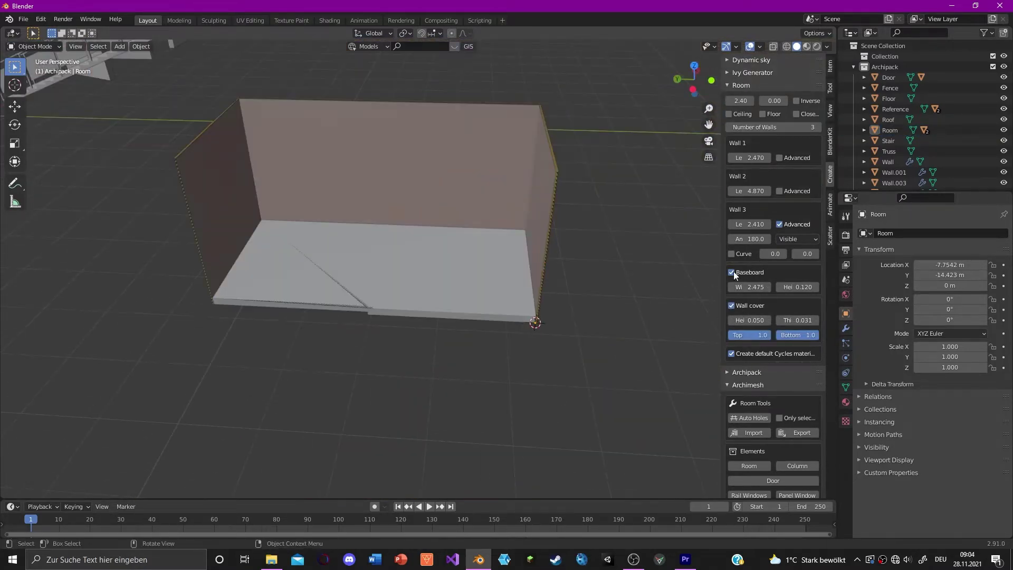
{"action": "left_click", "coordinate": [732, 254]}
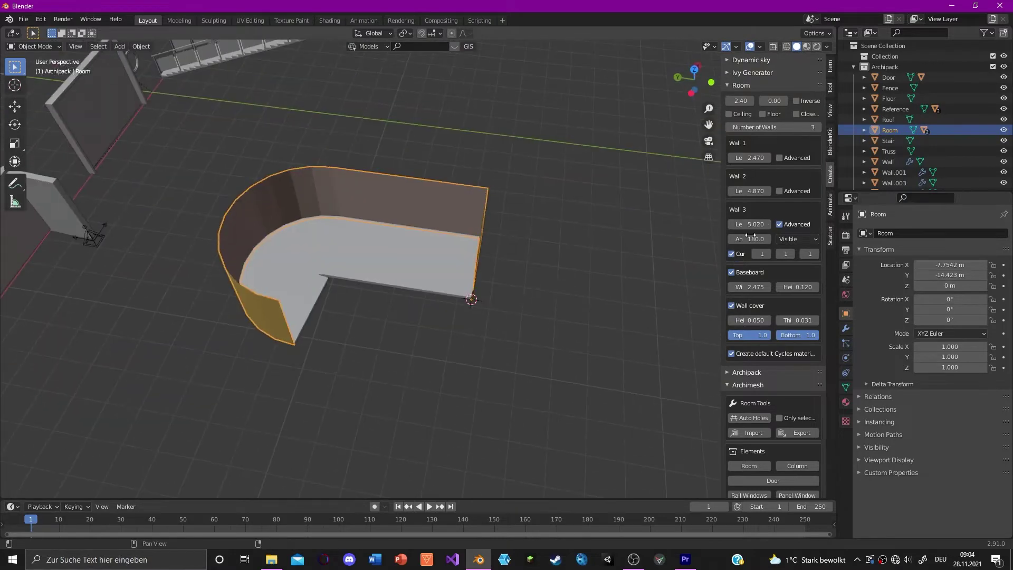
{"action": "middle_click_drag", "start_coordinate": [295, 248], "coordinate": [227, 258]}
{"action": "scroll", "coordinate": [227, 258], "scroll_direction": "down", "scroll_amount": 3}
{"action": "middle_click_drag", "start_coordinate": [290, 247], "coordinate": [375, 248]}
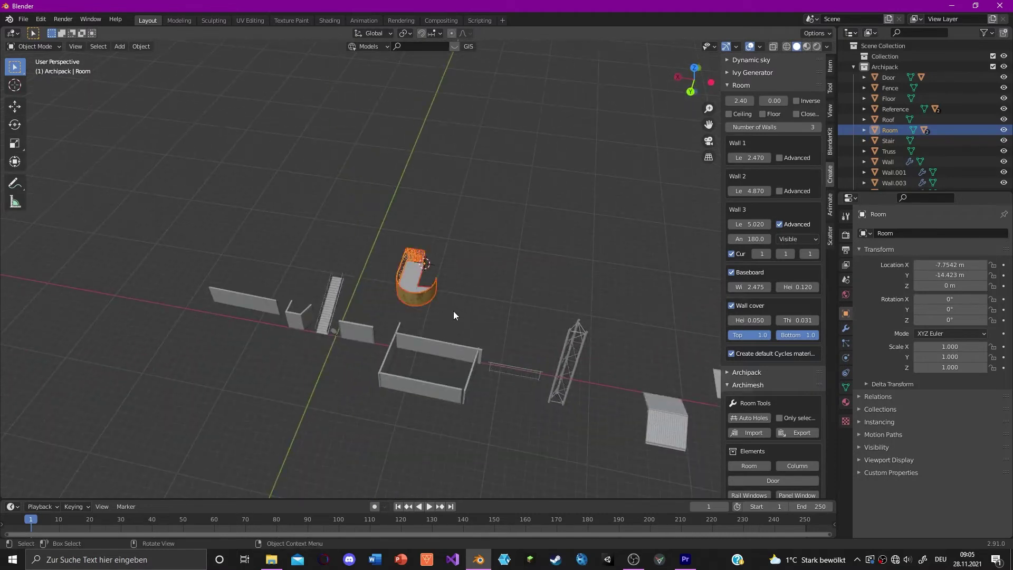
Collapse the room settings and check the room's baseboard and walls in Edit Mode
{"action": "left_click", "coordinate": [512, 282]}
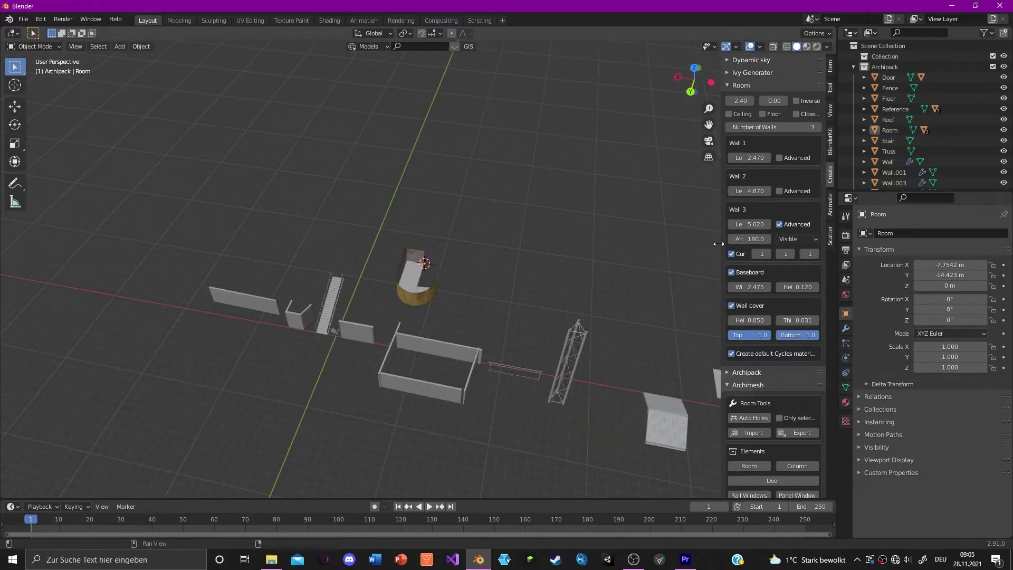
{"action": "left_click", "coordinate": [727, 84]}
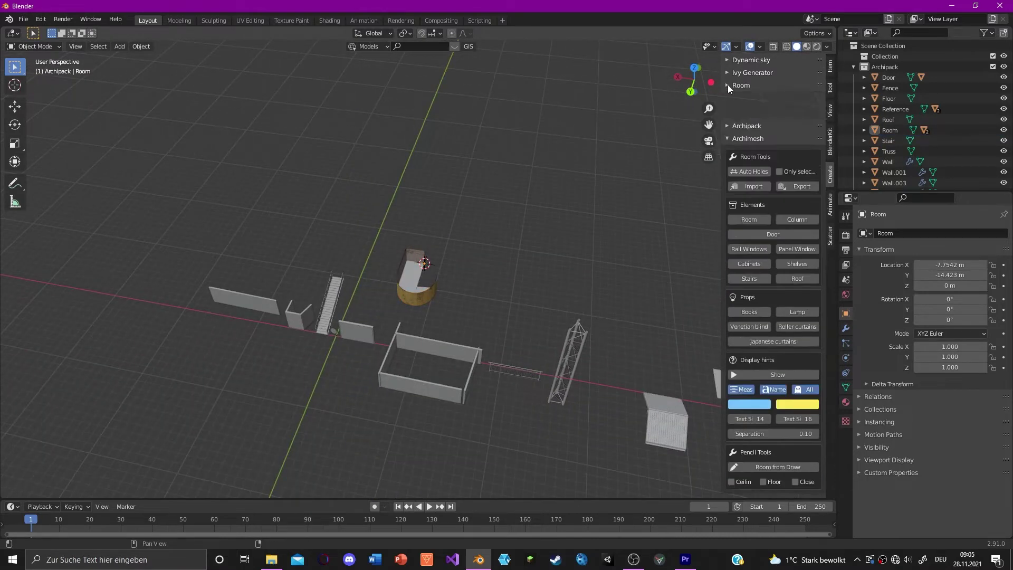
{"action": "left_click", "coordinate": [429, 273]}
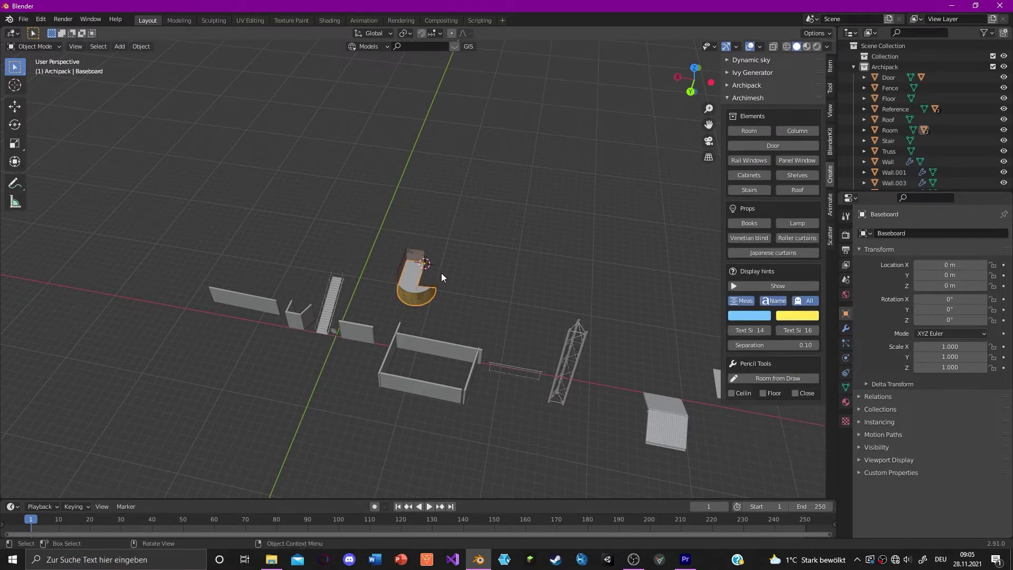
{"action": "left_click", "coordinate": [420, 269]}
{"action": "key", "text": "Tab"}
{"action": "key", "text": "Tab"}
{"action": "left_click", "coordinate": [400, 270]}
{"action": "key", "text": "Tab"}
{"action": "key", "text": "Tab"}
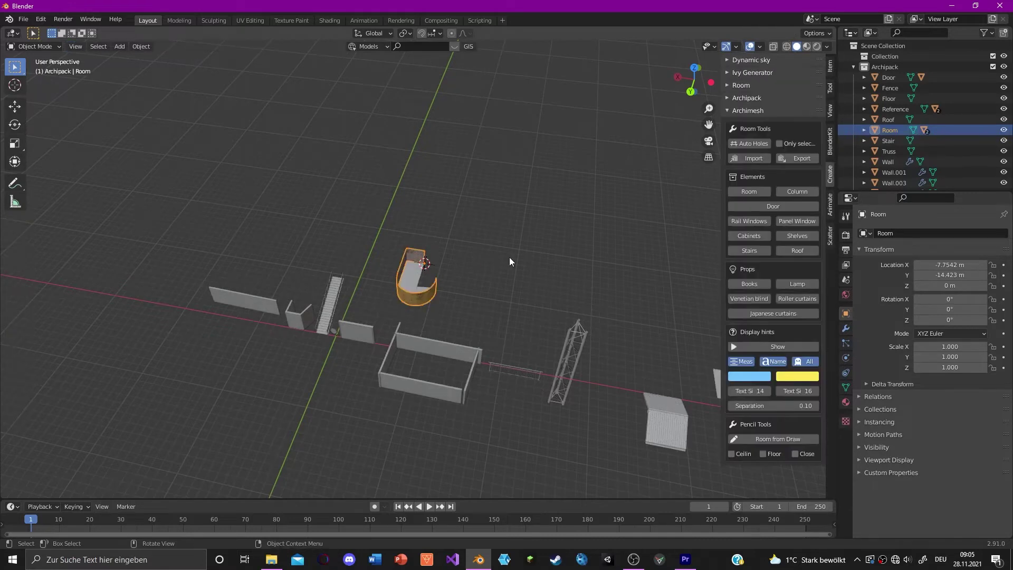
Add an Archimesh column, move it along X to about -13 m and scale it up to about 2.62
{"action": "scroll", "coordinate": [656, 217], "scroll_direction": "down", "scroll_amount": 2}
{"action": "left_click", "coordinate": [791, 191]}
{"action": "scroll", "coordinate": [544, 264], "scroll_direction": "up", "scroll_amount": 3}
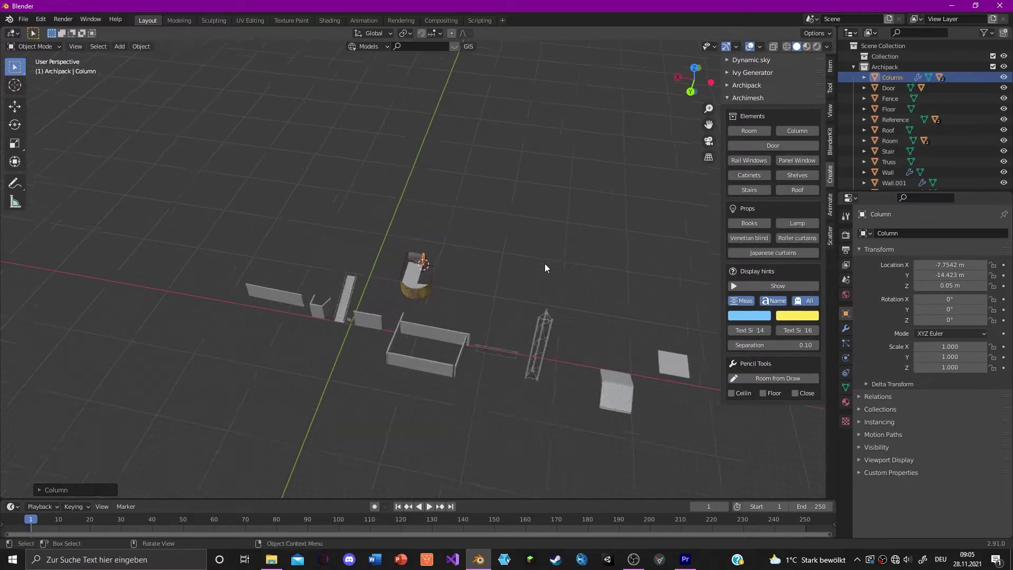
{"action": "key", "text": "g"}
{"action": "key", "text": "x"}
{"action": "left_click", "coordinate": [549, 290]}
{"action": "key", "text": "s"}
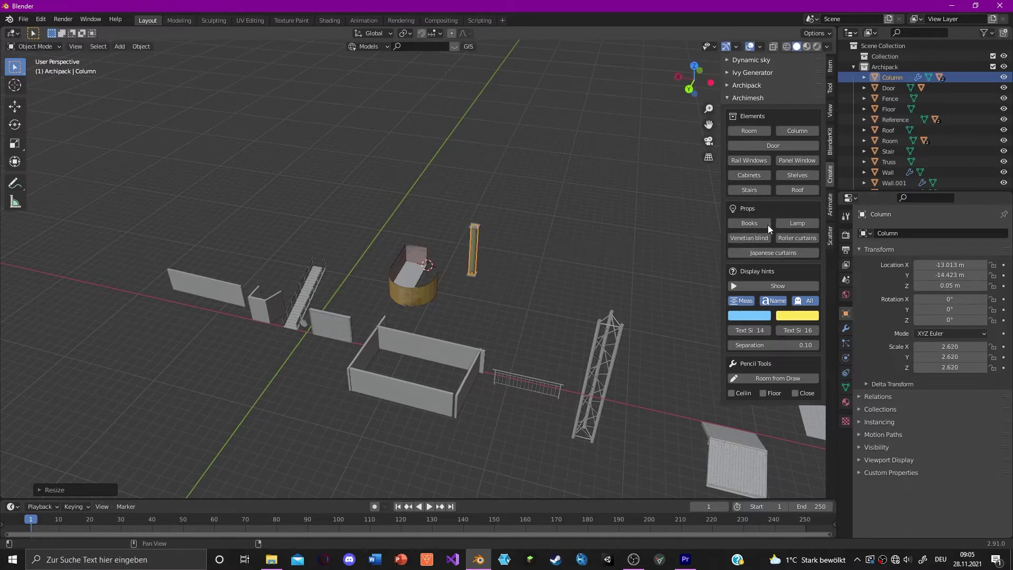
Add an Archimesh door with default settings and move its group along X past the column
{"action": "left_click", "coordinate": [765, 146]}
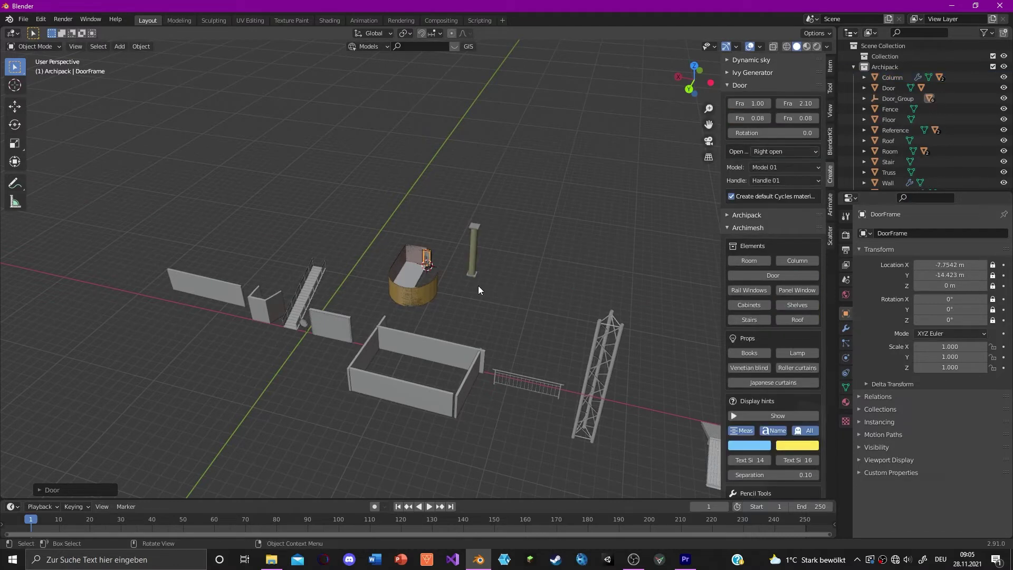
{"action": "scroll", "coordinate": [419, 262], "scroll_direction": "up", "scroll_amount": 4}
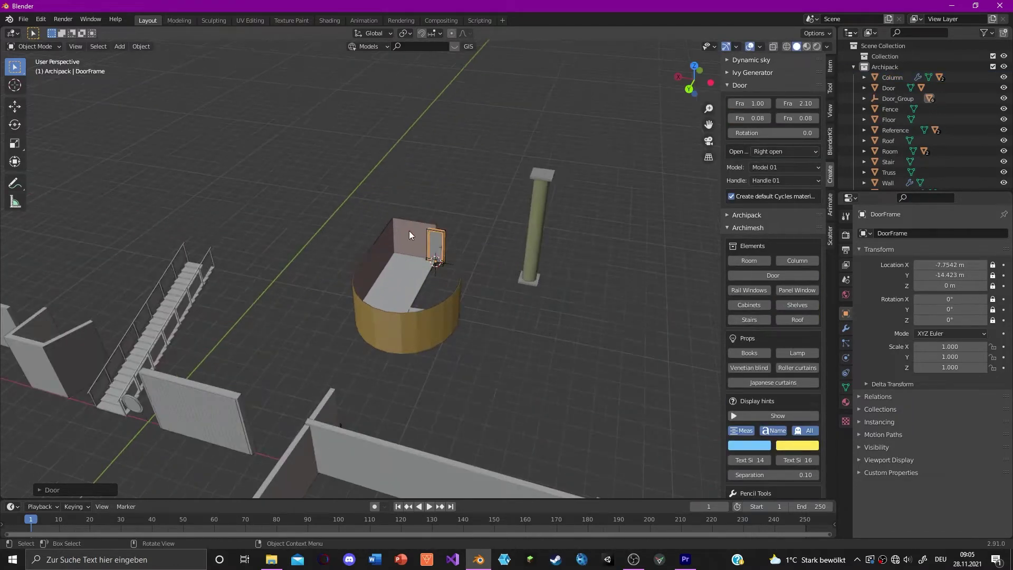
{"action": "left_click", "coordinate": [434, 273]}
{"action": "key", "text": "g"}
{"action": "key", "text": "x"}
{"action": "left_click", "coordinate": [624, 317]}
Add a rail window and move its group along X past the door
{"action": "left_click", "coordinate": [749, 161]}
{"action": "left_click", "coordinate": [434, 271]}
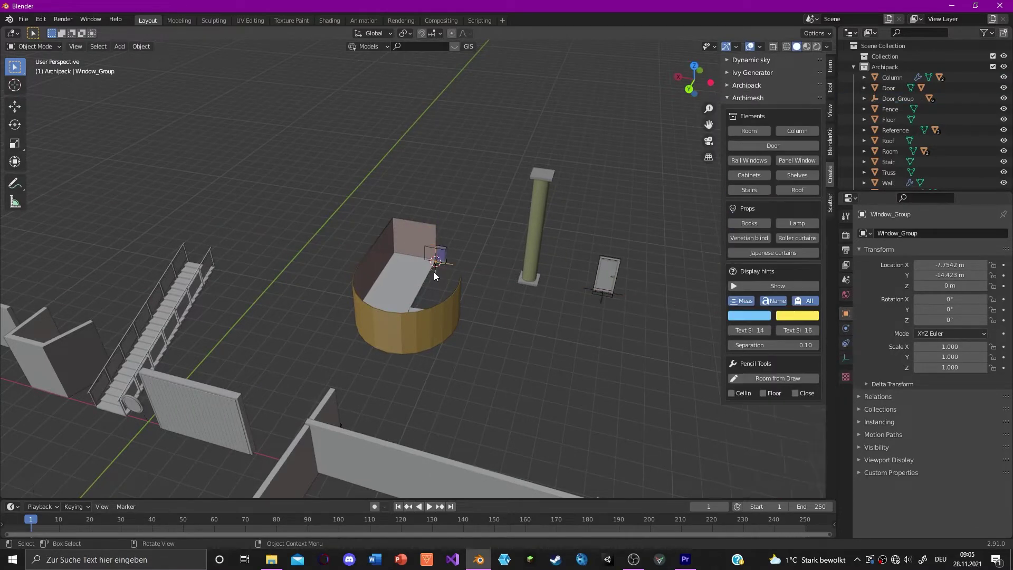
{"action": "key", "text": "g"}
{"action": "key", "text": "x"}
Add a panel window and a cabinet, and place them along X after the rail window
{"action": "left_click", "coordinate": [798, 161]}
{"action": "left_click", "coordinate": [749, 175]}
{"action": "scroll", "coordinate": [498, 273], "scroll_direction": "down", "scroll_amount": 4}
{"action": "left_click", "coordinate": [437, 258]}
{"action": "key", "text": "g"}
{"action": "key", "text": "x"}
Add shelves, two stairs, a roof and the Archimesh props, spacing them out along X after the cabinet
{"action": "left_click", "coordinate": [798, 208]}
{"action": "left_click", "coordinate": [750, 190]}
{"action": "left_click", "coordinate": [749, 190]}
{"action": "key", "text": "g"}
{"action": "key", "text": "x"}
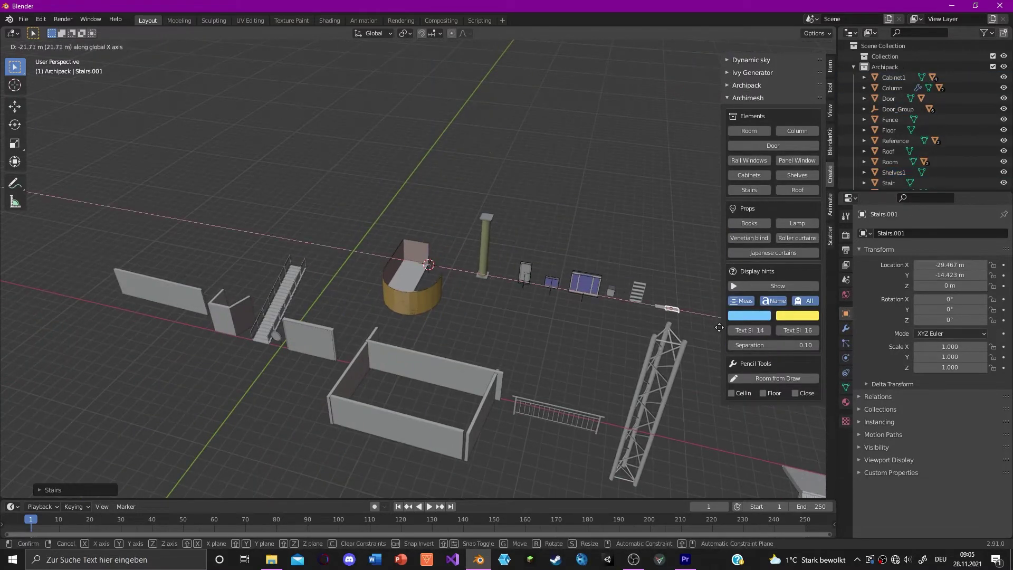
{"action": "left_click", "coordinate": [797, 190]}
{"action": "left_click", "coordinate": [749, 223]}
Show the Archimesh display hints, examine the labelled elements and hide the hints again
{"action": "left_click", "coordinate": [773, 286]}
{"action": "scroll", "coordinate": [448, 275], "scroll_direction": "up", "scroll_amount": 5}
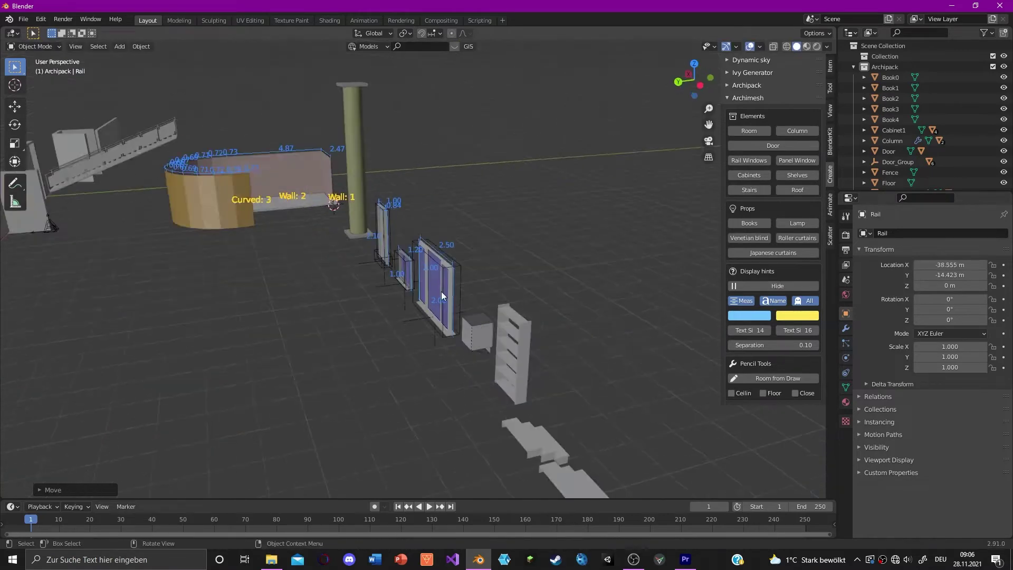
{"action": "left_click", "coordinate": [559, 319]}
{"action": "scroll", "coordinate": [559, 318], "scroll_direction": "down", "scroll_amount": 6}
{"action": "left_click", "coordinate": [778, 286]}
Examine the row of Archimesh elements up close, from the column and door to the windows and cabinet
{"action": "left_click", "coordinate": [746, 85]}
{"action": "left_click", "coordinate": [747, 85]}
{"action": "left_click", "coordinate": [430, 328]}
{"action": "middle_click_drag", "start_coordinate": [364, 336], "coordinate": [458, 239]}
{"action": "scroll", "coordinate": [430, 328], "scroll_direction": "up", "scroll_amount": 2}
{"action": "left_click_drag", "start_coordinate": [334, 162], "coordinate": [391, 286]}
{"action": "middle_click_drag", "start_coordinate": [435, 351], "coordinate": [397, 332]}
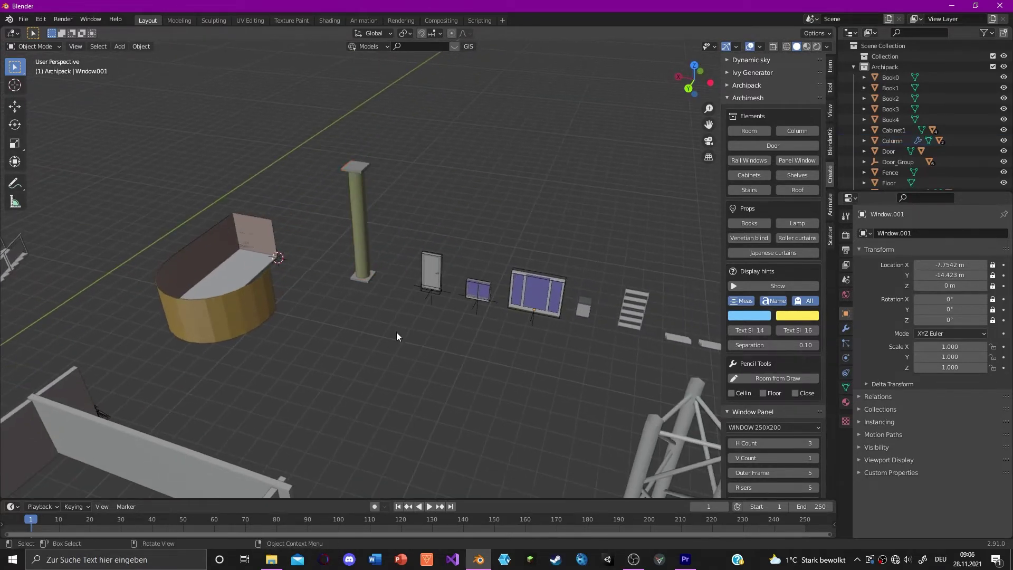
{"action": "scroll", "coordinate": [426, 349], "scroll_direction": "up", "scroll_amount": 3}
{"action": "middle_click_drag", "start_coordinate": [515, 332], "coordinate": [408, 330], "text": "shift"}
{"action": "scroll", "coordinate": [388, 324], "scroll_direction": "up", "scroll_amount": 4}
{"action": "left_click", "coordinate": [408, 329]}
{"action": "left_click", "coordinate": [363, 261]}
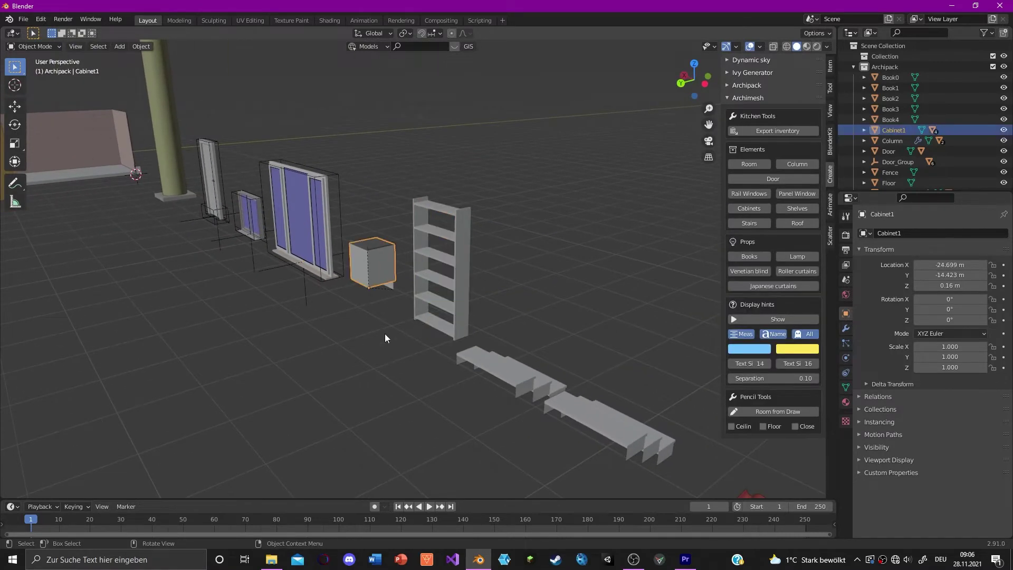
Delete the duplicate stairs at the end of the first flight
{"action": "middle_click_drag", "start_coordinate": [479, 352], "coordinate": [548, 322]}
{"action": "left_click", "coordinate": [523, 340]}
{"action": "key", "text": "Delete"}
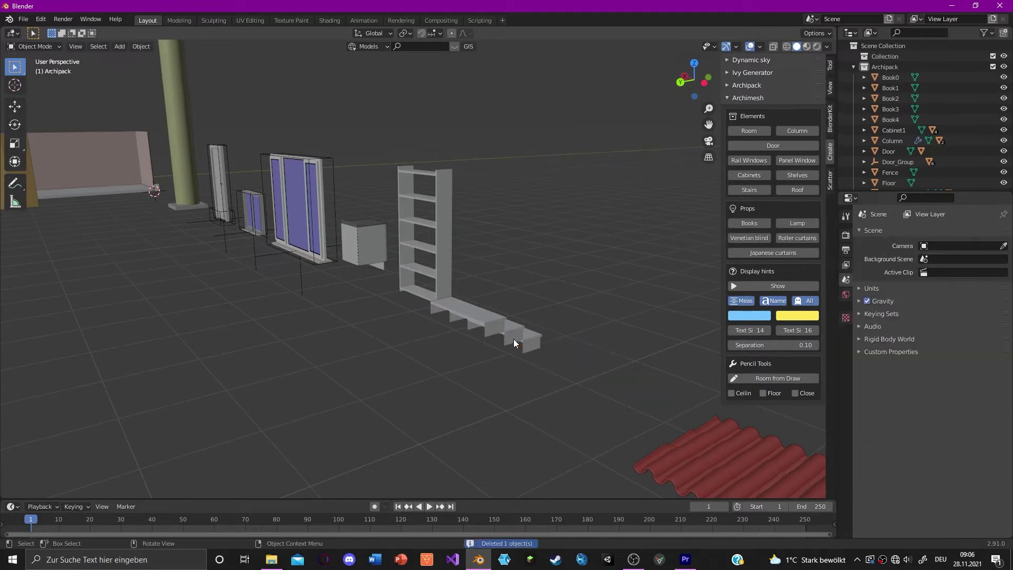
Examine the remaining stairs, the tiled roof, the lamp and books, and the blinds and curtains
{"action": "left_click", "coordinate": [506, 339]}
{"action": "middle_click_drag", "start_coordinate": [588, 410], "coordinate": [521, 384], "text": "shift"}
{"action": "left_click", "coordinate": [520, 422]}
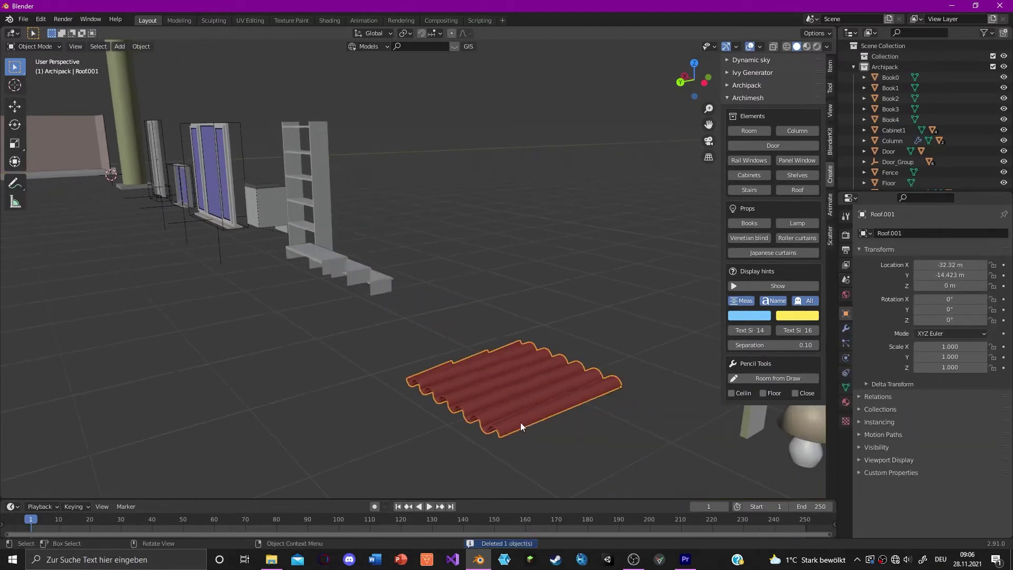
{"action": "scroll", "coordinate": [520, 422], "scroll_direction": "down", "scroll_amount": 3}
{"action": "middle_click_drag", "start_coordinate": [499, 418], "coordinate": [444, 251]}
{"action": "left_click", "coordinate": [507, 312]}
{"action": "scroll", "coordinate": [441, 246], "scroll_direction": "down", "scroll_amount": 3}
{"action": "left_click_drag", "start_coordinate": [419, 217], "coordinate": [515, 342]}
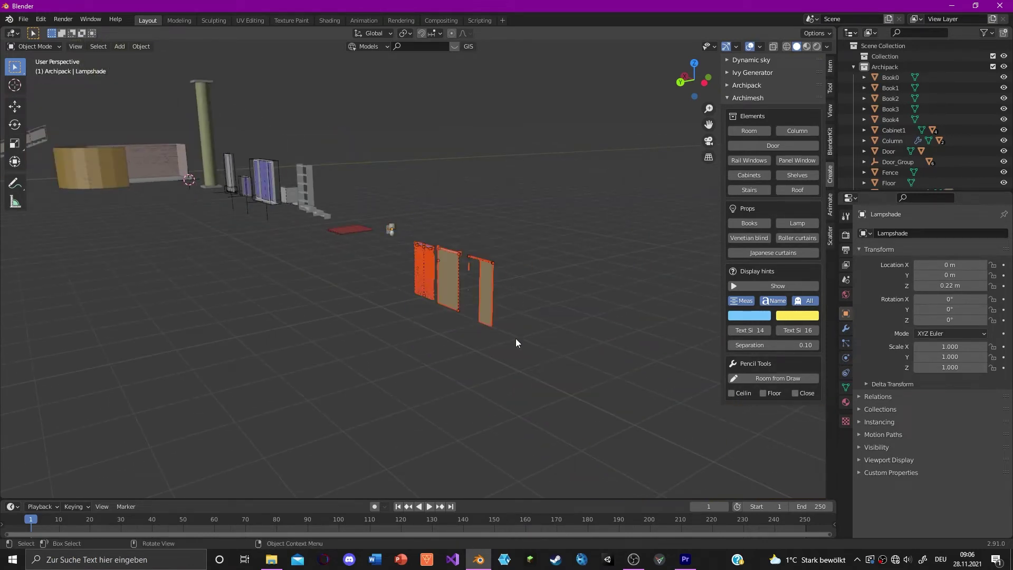
{"action": "left_click", "coordinate": [315, 308]}
{"action": "middle_click_drag", "start_coordinate": [319, 310], "coordinate": [354, 337]}
{"action": "scroll", "coordinate": [353, 338], "scroll_direction": "up", "scroll_amount": 2}
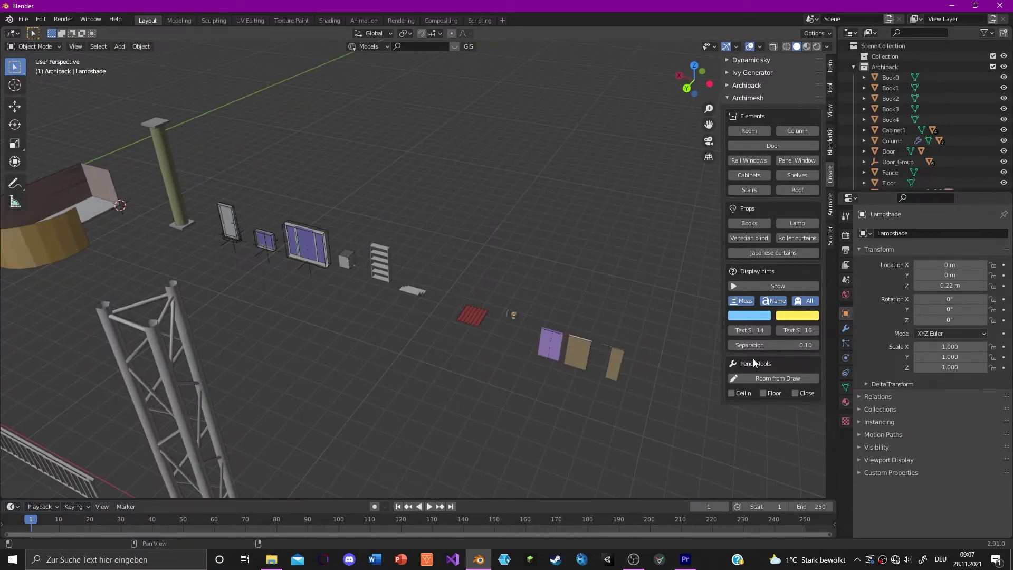
Show the Archimesh display hints again and examine the measurements on the curved room
{"action": "scroll", "coordinate": [552, 300], "scroll_direction": "down", "scroll_amount": 3}
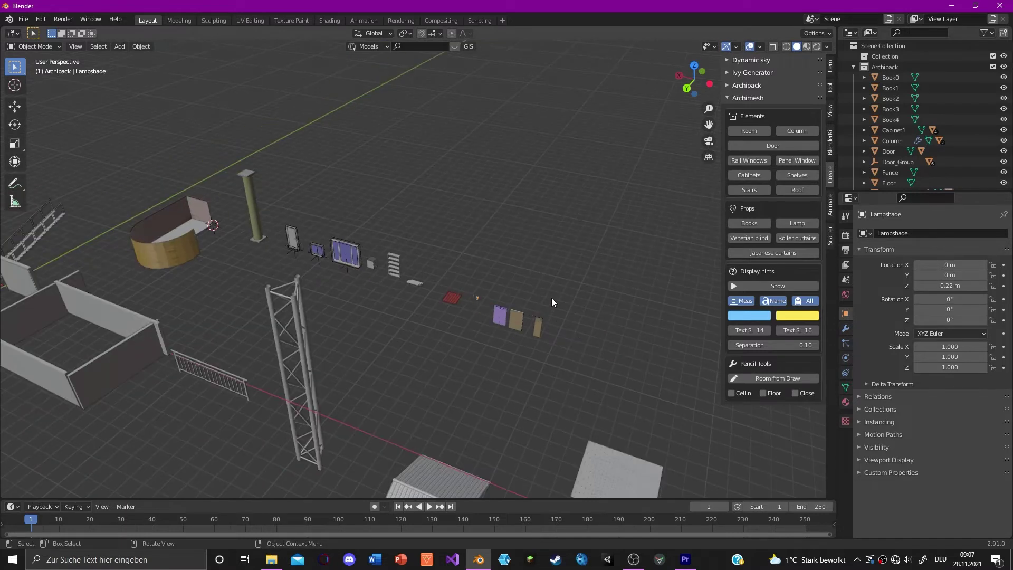
{"action": "scroll", "coordinate": [486, 330], "scroll_direction": "up", "scroll_amount": 2}
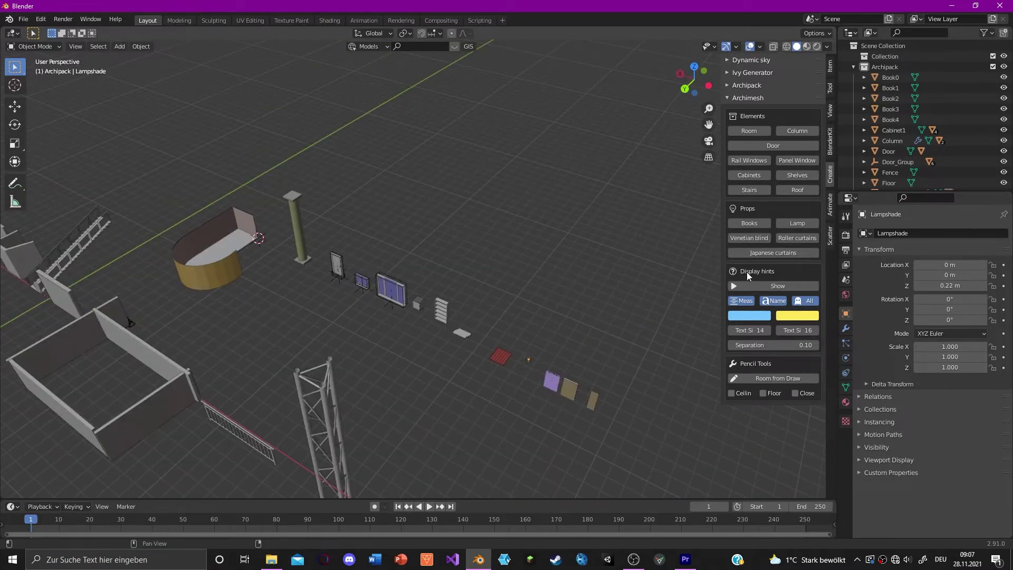
{"action": "left_click", "coordinate": [757, 288]}
{"action": "scroll", "coordinate": [324, 271], "scroll_direction": "up", "scroll_amount": 4}
{"action": "middle_click_drag", "start_coordinate": [323, 270], "coordinate": [553, 309]}
{"action": "scroll", "coordinate": [416, 312], "scroll_direction": "up", "scroll_amount": 4}
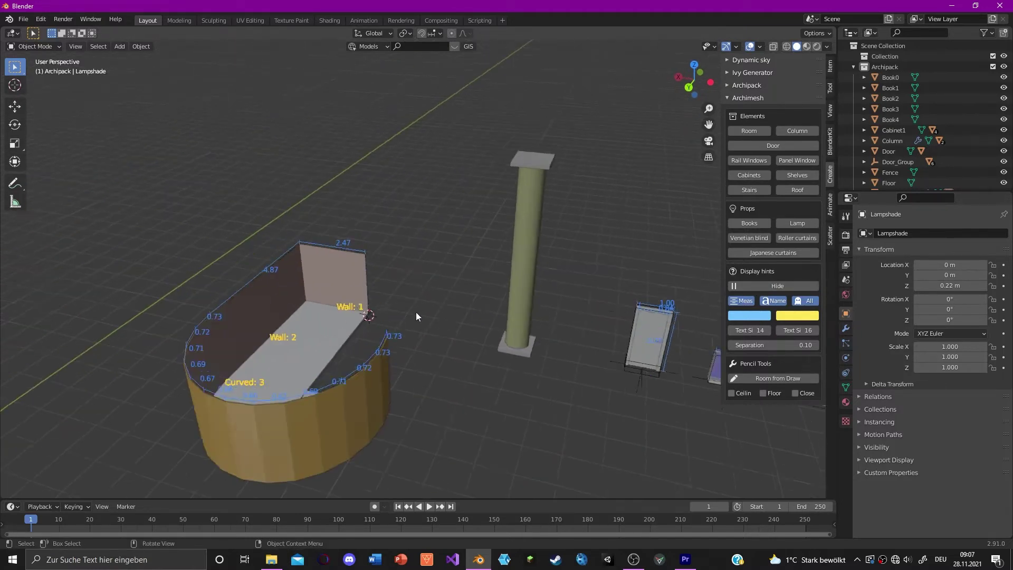
Select the room's wall cover, check it in Edit Mode and try scaling it
{"action": "left_click", "coordinate": [337, 423]}
{"action": "left_click", "coordinate": [337, 419]}
{"action": "key", "text": "Tab"}
{"action": "key", "text": "Tab"}
{"action": "middle_click_drag", "start_coordinate": [338, 420], "coordinate": [341, 400]}
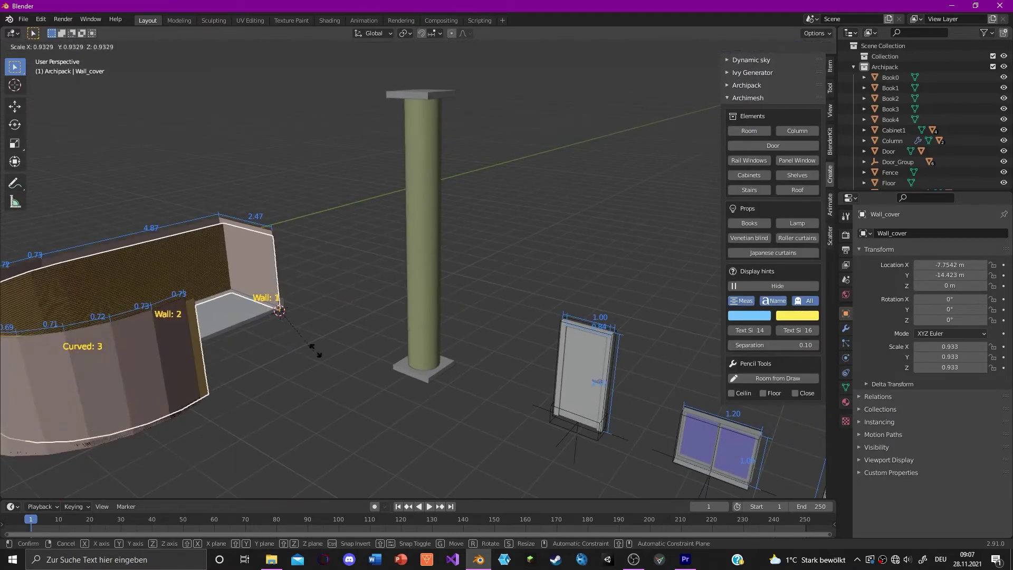
Scale the whole curved room up to about 1.38 with its measurements displayed
{"action": "left_click", "coordinate": [155, 310]}
{"action": "key", "text": "s"}
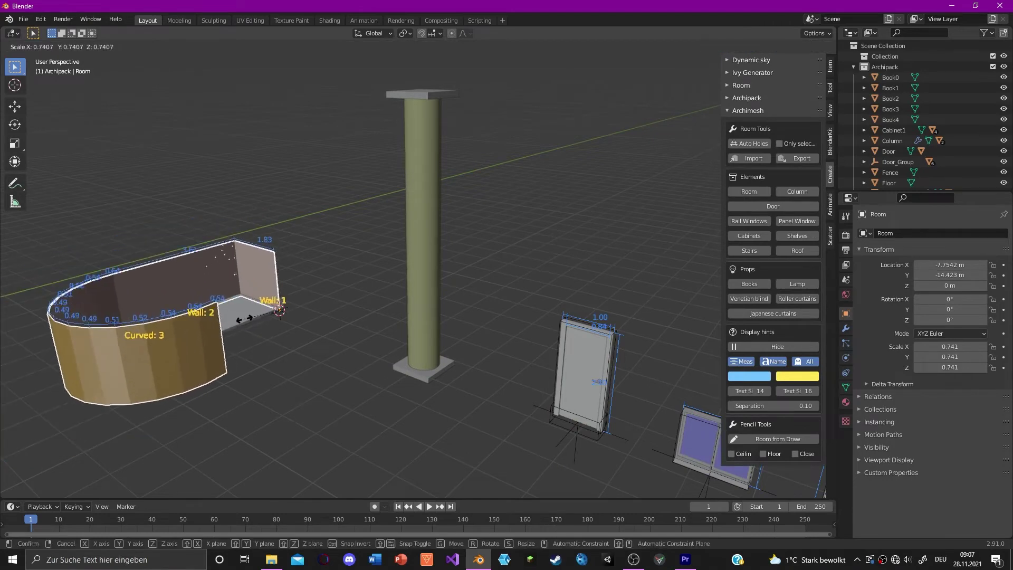
{"action": "left_click", "coordinate": [153, 306]}
{"action": "scroll", "coordinate": [347, 317], "scroll_direction": "down", "scroll_amount": 5}
{"action": "middle_click_drag", "start_coordinate": [347, 317], "coordinate": [303, 339]}
{"action": "scroll", "coordinate": [499, 357], "scroll_direction": "up", "scroll_amount": 4}
{"action": "middle_click_drag", "start_coordinate": [481, 357], "coordinate": [512, 328], "text": "shift"}
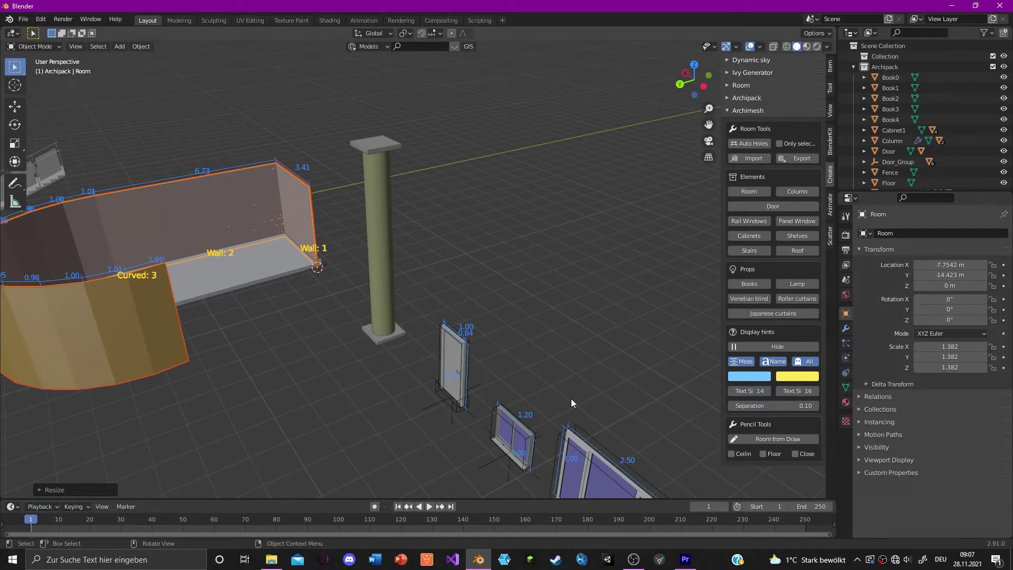
Scale the room further to about 1.58 while watching the length hint on wall 1 up close
{"action": "middle_click_drag", "start_coordinate": [332, 302], "coordinate": [403, 392], "text": "shift"}
{"action": "scroll", "coordinate": [404, 392], "scroll_direction": "up", "scroll_amount": 5}
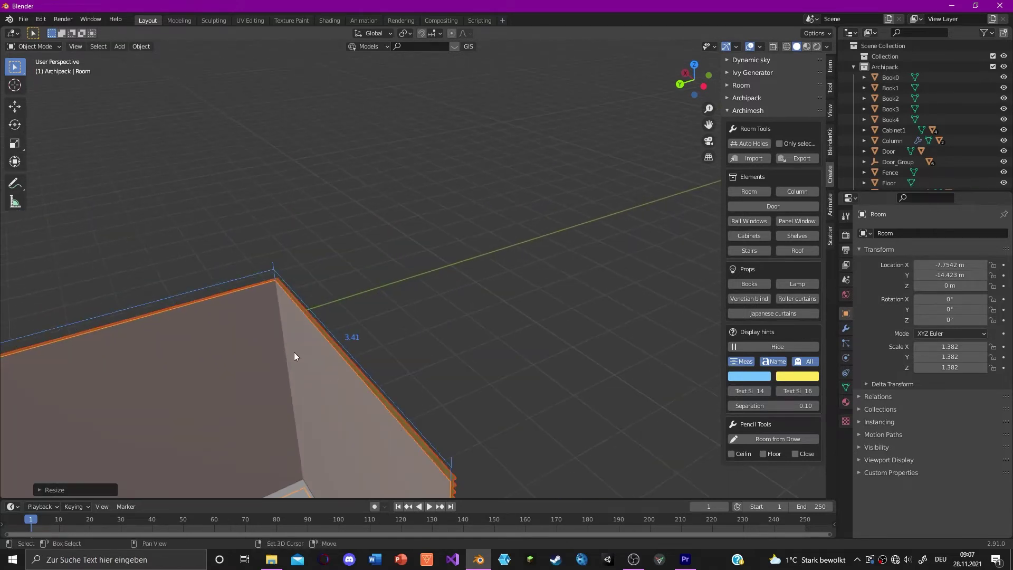
{"action": "middle_click_drag", "start_coordinate": [293, 352], "coordinate": [364, 335], "text": "shift"}
{"action": "scroll", "coordinate": [553, 350], "scroll_direction": "up", "scroll_amount": 5}
{"action": "middle_click_drag", "start_coordinate": [534, 457], "coordinate": [449, 326], "text": "shift"}
{"action": "key", "text": "s"}
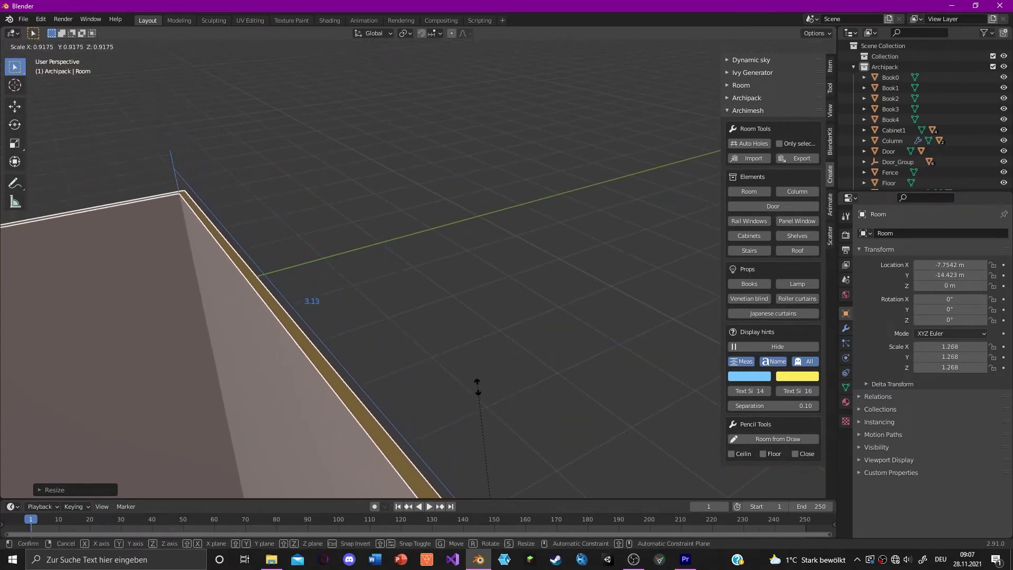
{"action": "left_click", "coordinate": [517, 151]}
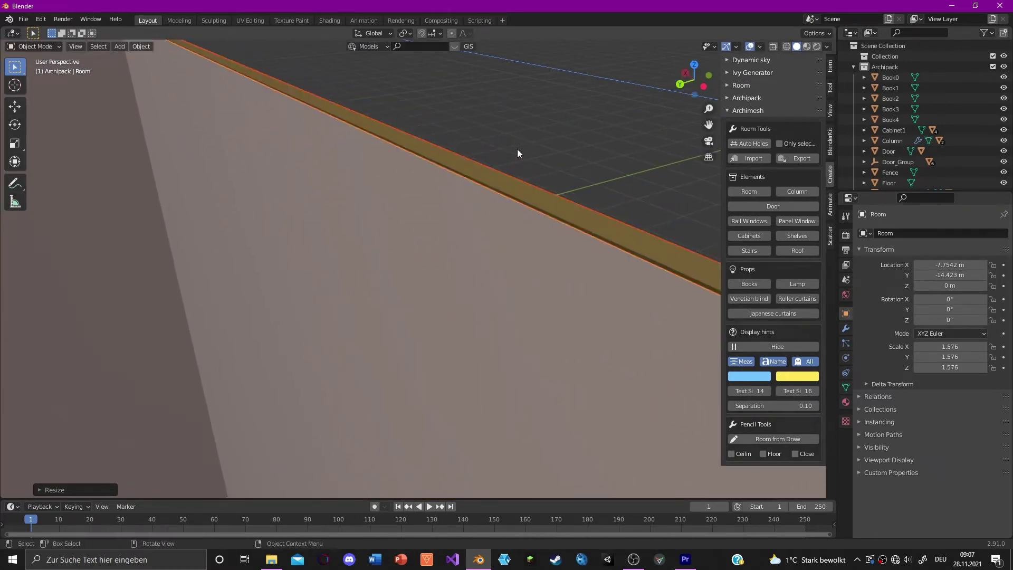
Scale the curved room up by a further factor of about 1.03 with its length hints displayed
{"action": "middle_click_drag", "start_coordinate": [517, 150], "coordinate": [495, 224], "text": "shift"}
{"action": "key", "text": "s"}
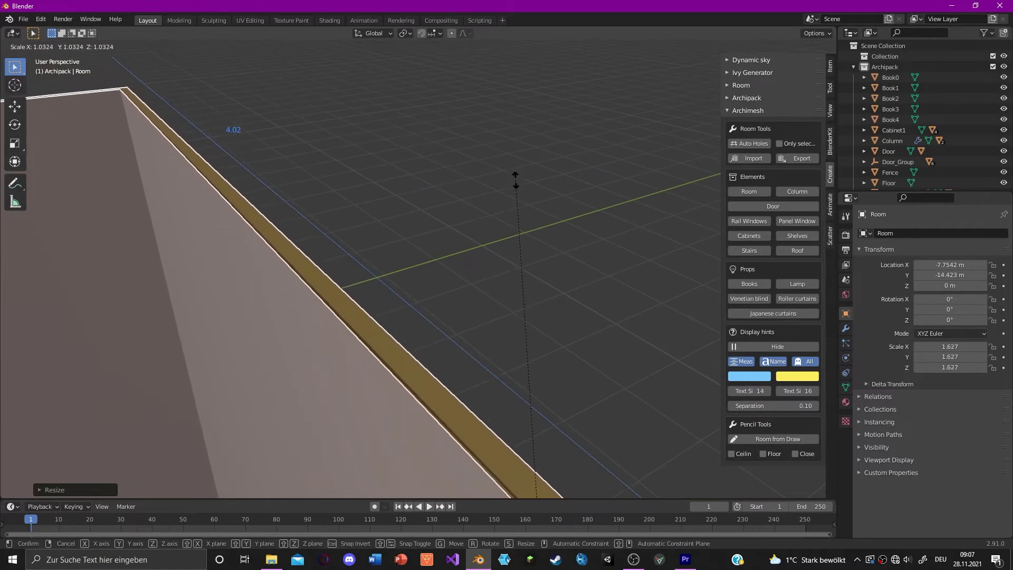
{"action": "left_click", "coordinate": [517, 185]}
{"action": "middle_click_drag", "start_coordinate": [517, 185], "coordinate": [431, 363]}
{"action": "scroll", "coordinate": [295, 406], "scroll_direction": "down", "scroll_amount": 4}
{"action": "scroll", "coordinate": [444, 377], "scroll_direction": "down", "scroll_amount": 2}
Select the curved room's parts, including the baseboard and wall cover, and move them about 5.06 m in the negative Y direction
{"action": "left_click", "coordinate": [457, 398]}
{"action": "scroll", "coordinate": [481, 412], "scroll_direction": "down", "scroll_amount": 4}
{"action": "middle_click_drag", "start_coordinate": [483, 414], "coordinate": [383, 308]}
{"action": "left_click", "coordinate": [383, 312]}
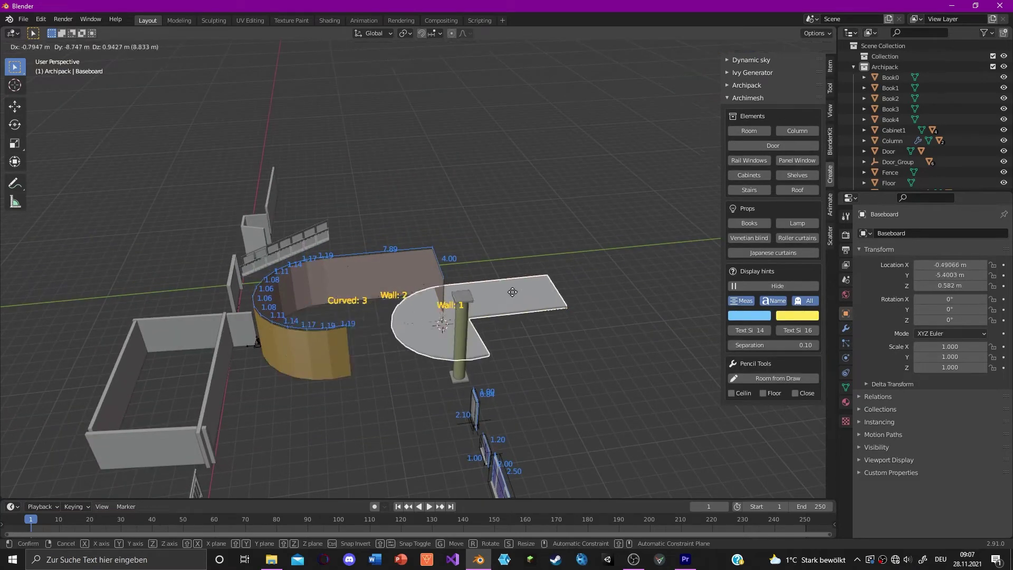
{"action": "left_click", "coordinate": [324, 334], "text": "shift"}
{"action": "left_click", "coordinate": [320, 343], "text": "shift"}
{"action": "key", "text": "g"}
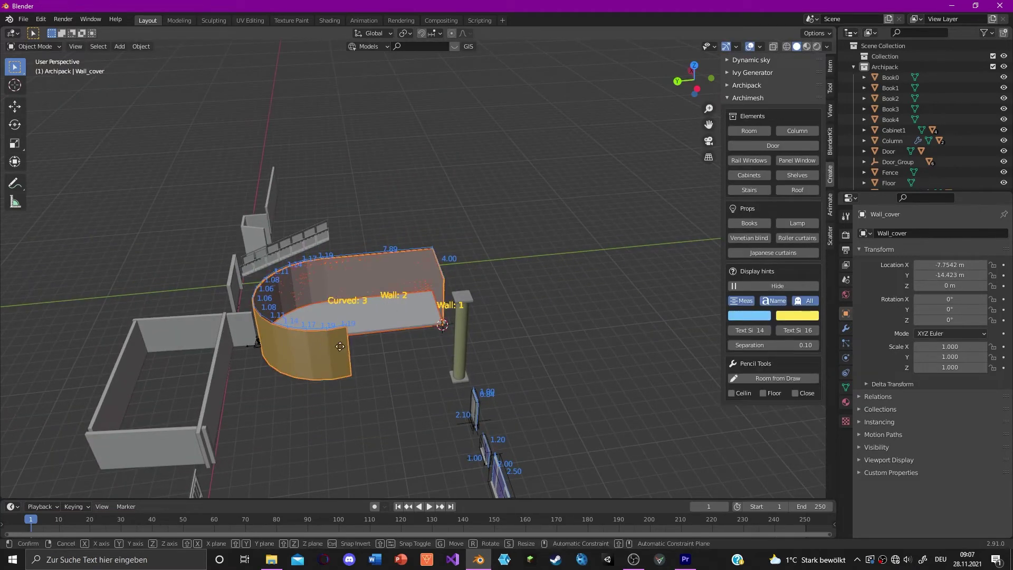
{"action": "key", "text": "y"}
{"action": "left_click", "coordinate": [410, 342]}
Examine the measurement hints on the door and windows up close and the whole row of created elements from farther away
{"action": "middle_click_drag", "start_coordinate": [574, 410], "coordinate": [307, 371]}
{"action": "scroll", "coordinate": [310, 383], "scroll_direction": "up", "scroll_amount": 3}
{"action": "scroll", "coordinate": [433, 363], "scroll_direction": "up", "scroll_amount": 4}
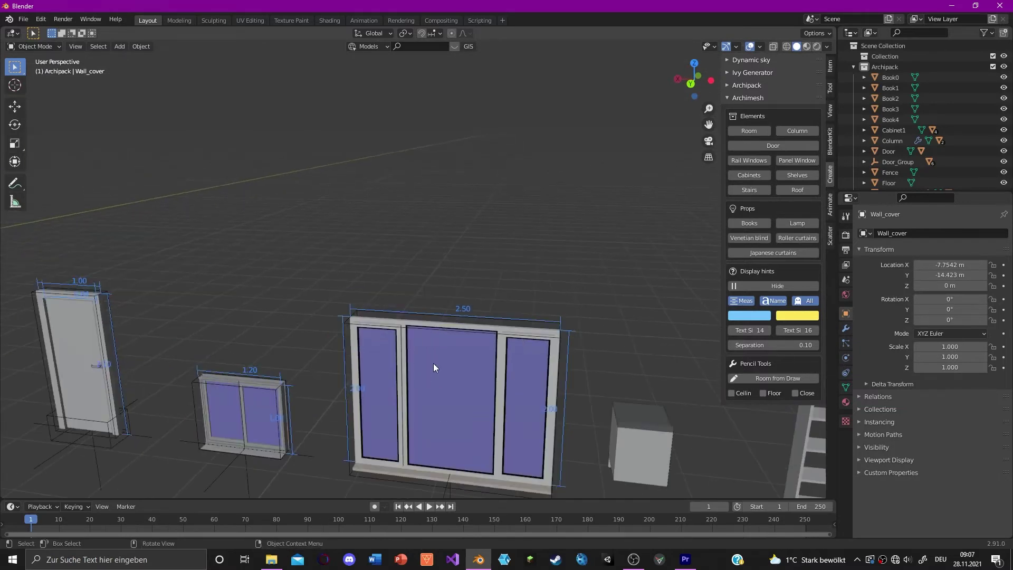
{"action": "scroll", "coordinate": [352, 420], "scroll_direction": "down", "scroll_amount": 7}
{"action": "scroll", "coordinate": [524, 365], "scroll_direction": "down", "scroll_amount": 3}
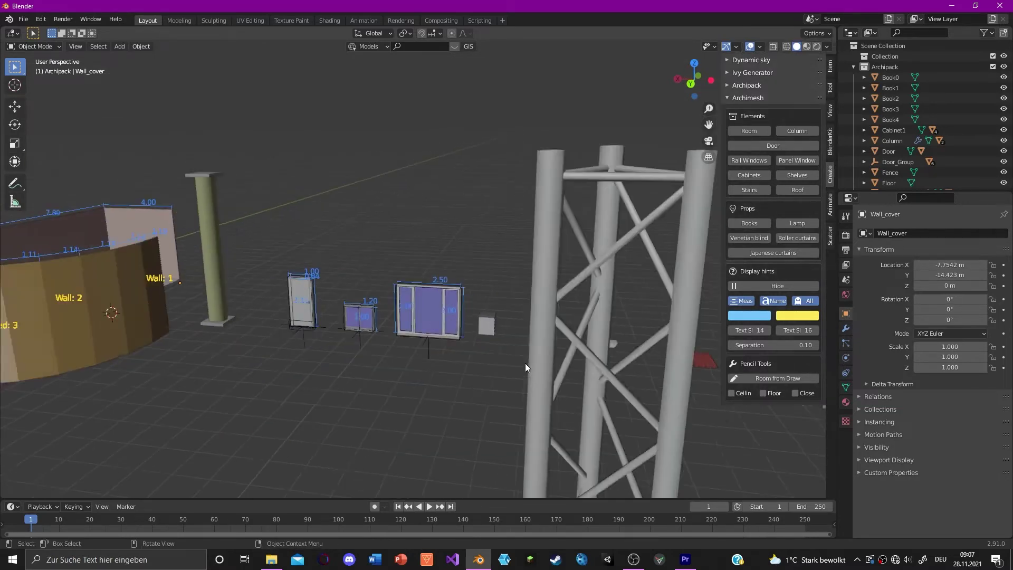
{"action": "scroll", "coordinate": [413, 357], "scroll_direction": "down", "scroll_amount": 5}
{"action": "middle_click_drag", "start_coordinate": [413, 357], "coordinate": [486, 364]}
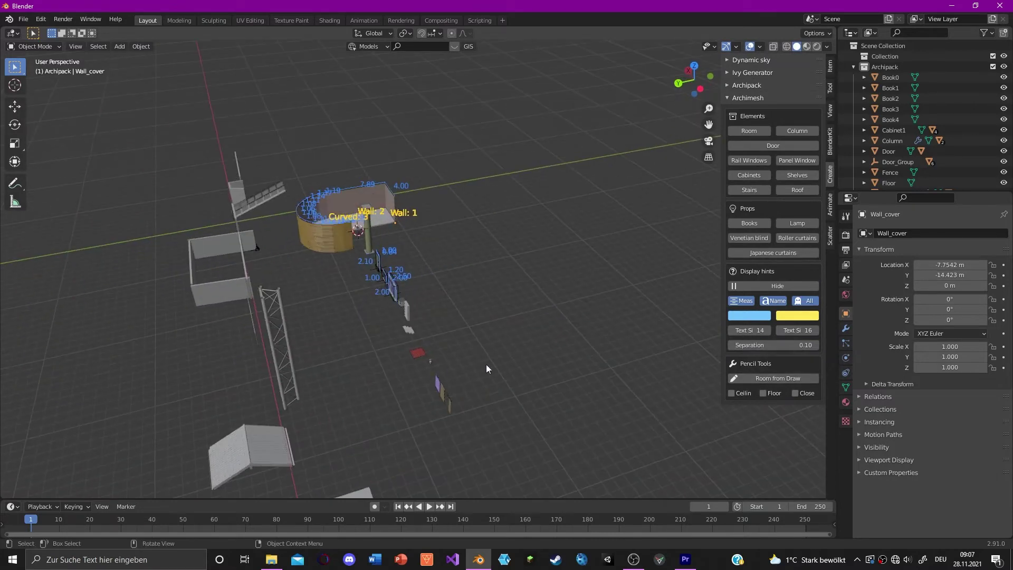
Try to create a room from a drawing with Ceiling and Floor enabled, and check the message in the Info Log
{"action": "left_click", "coordinate": [761, 378]}
{"action": "scroll", "coordinate": [708, 414], "scroll_direction": "down", "scroll_amount": 2}
{"action": "mouse_move", "coordinate": [709, 413]}
{"action": "middle_mouse_down"}
{"action": "mouse_move", "coordinate": [597, 401]}
{"action": "mouse_move", "coordinate": [544, 416]}
{"action": "middle_mouse_up"}
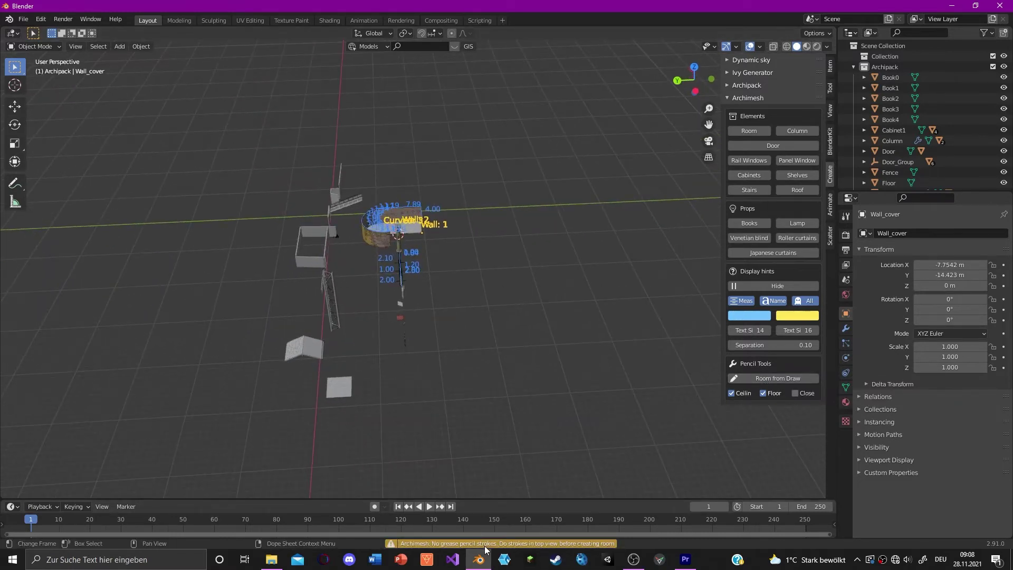
{"action": "left_click", "coordinate": [518, 544]}
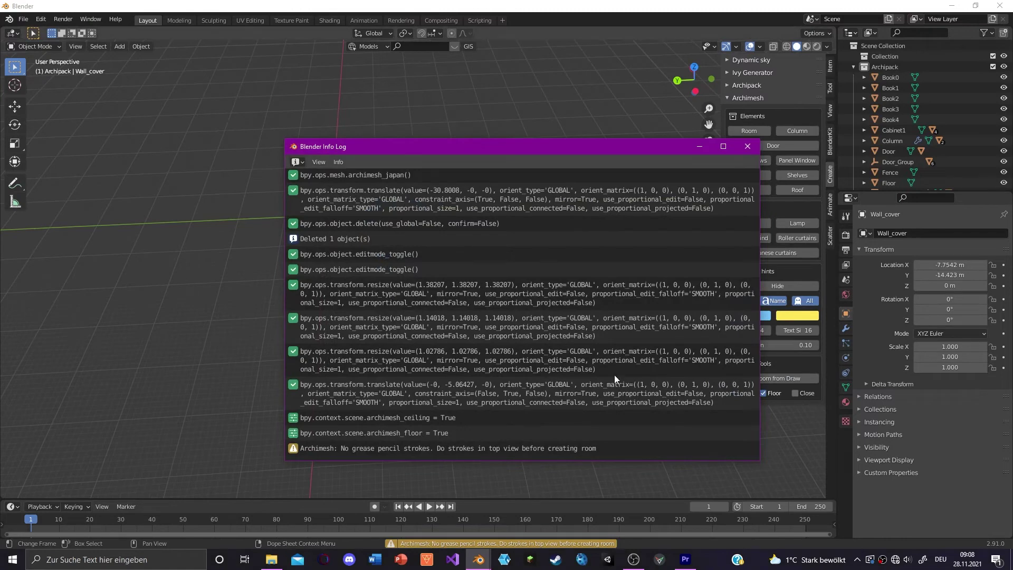
{"action": "left_click", "coordinate": [748, 146]}
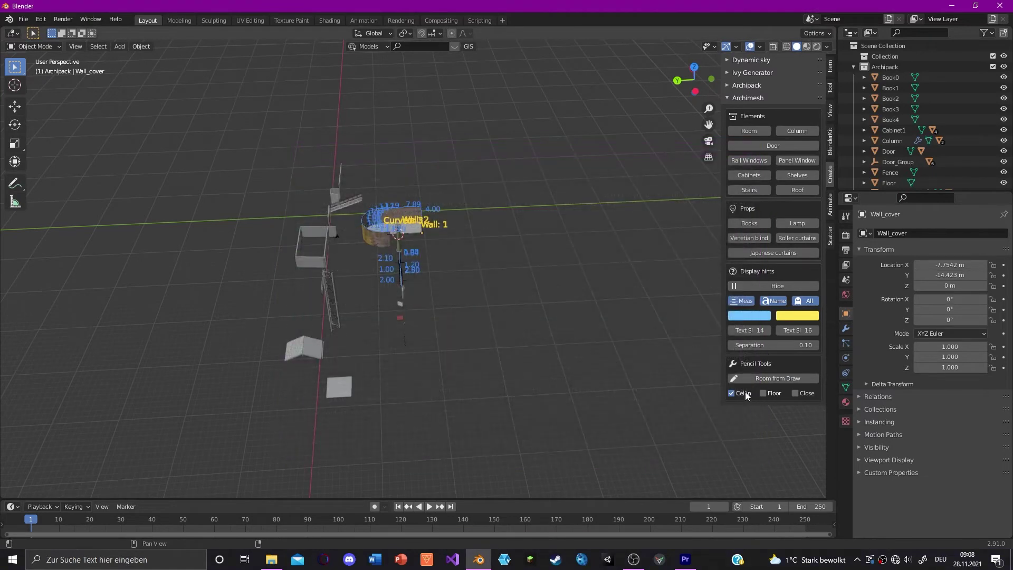